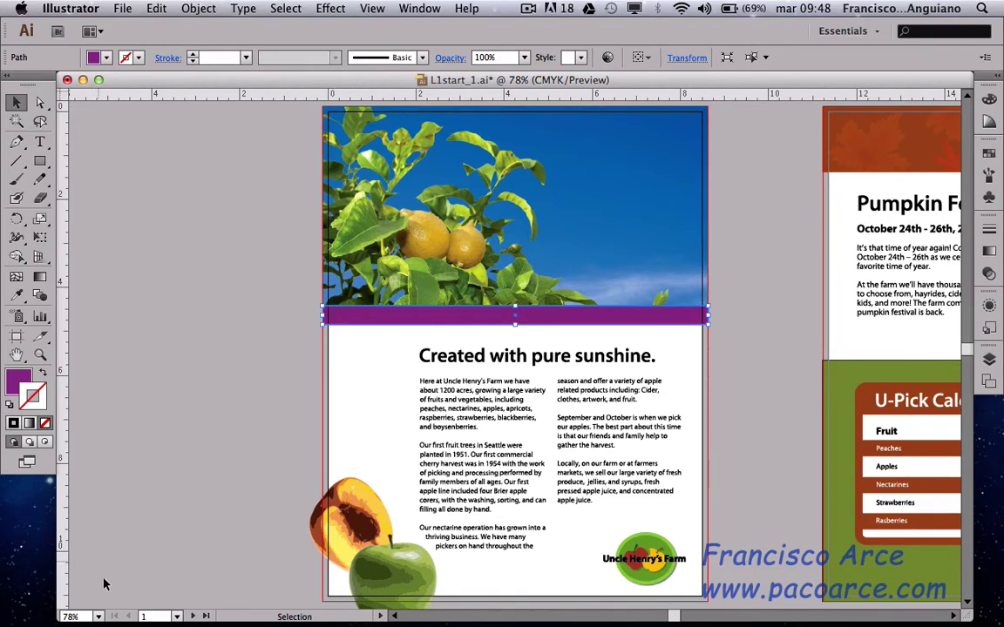
Try the preset zoom levels 100% and 4800%, then fit the front artboard in the window.
click(99, 617)
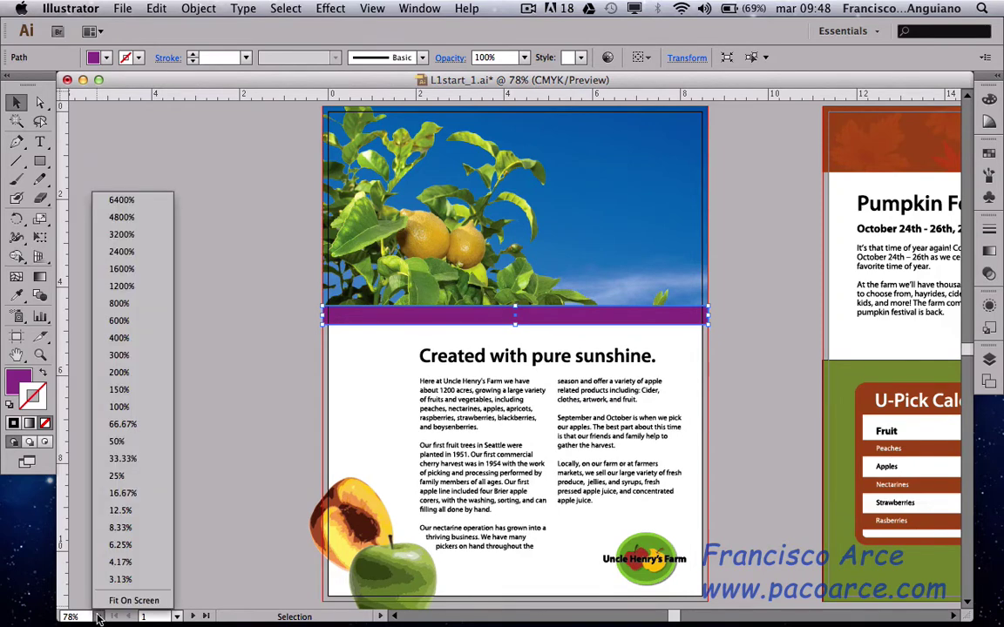
click(119, 407)
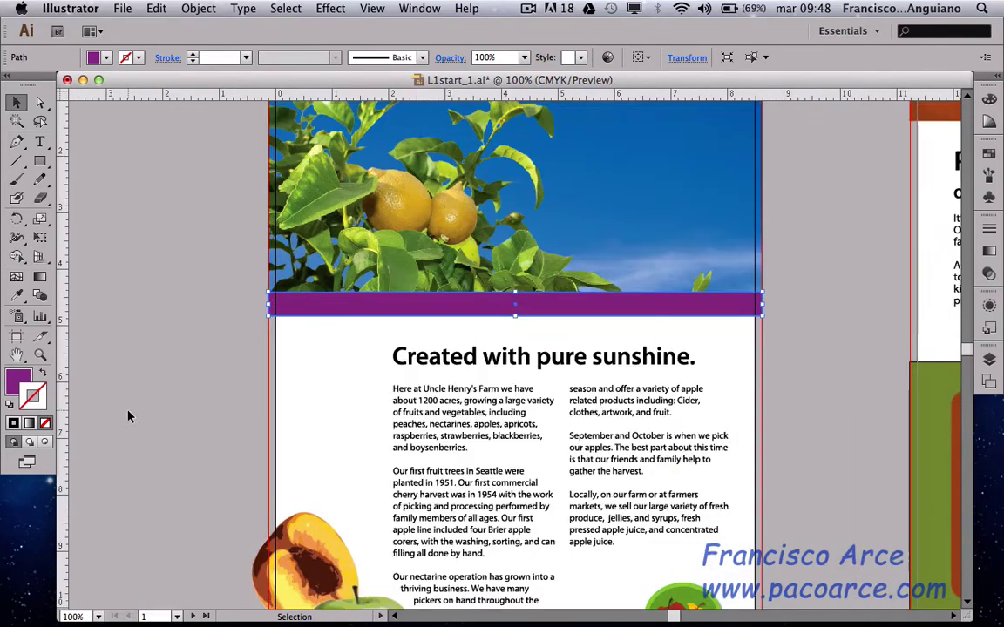
click(99, 616)
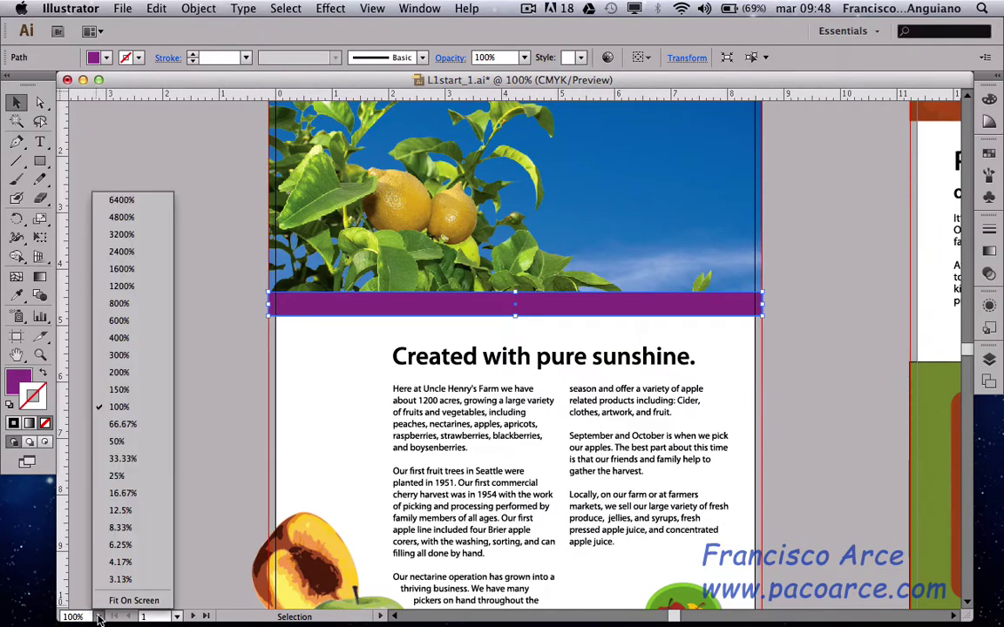
click(141, 224)
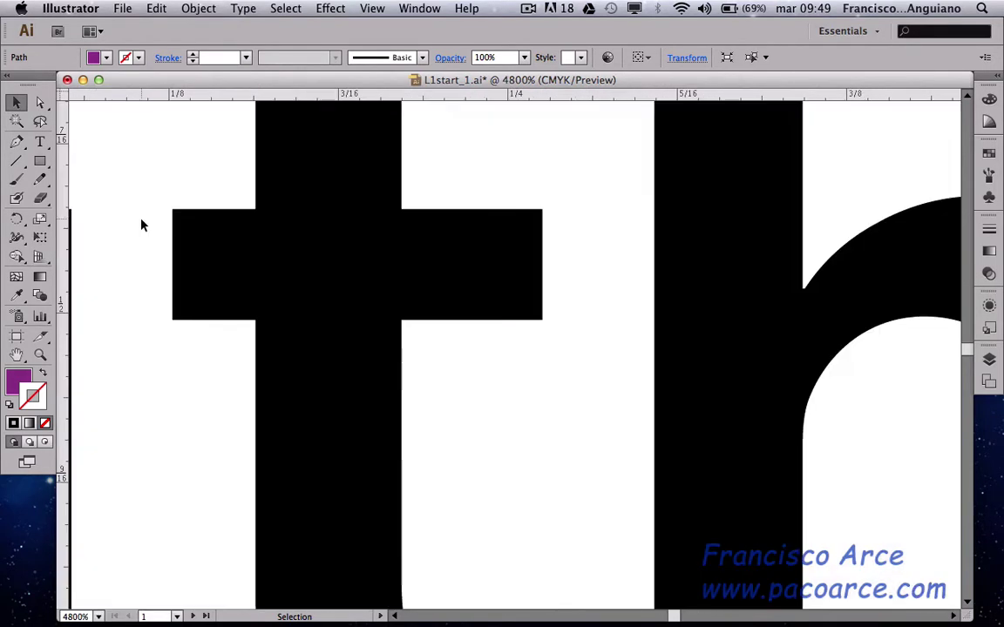
click(98, 617)
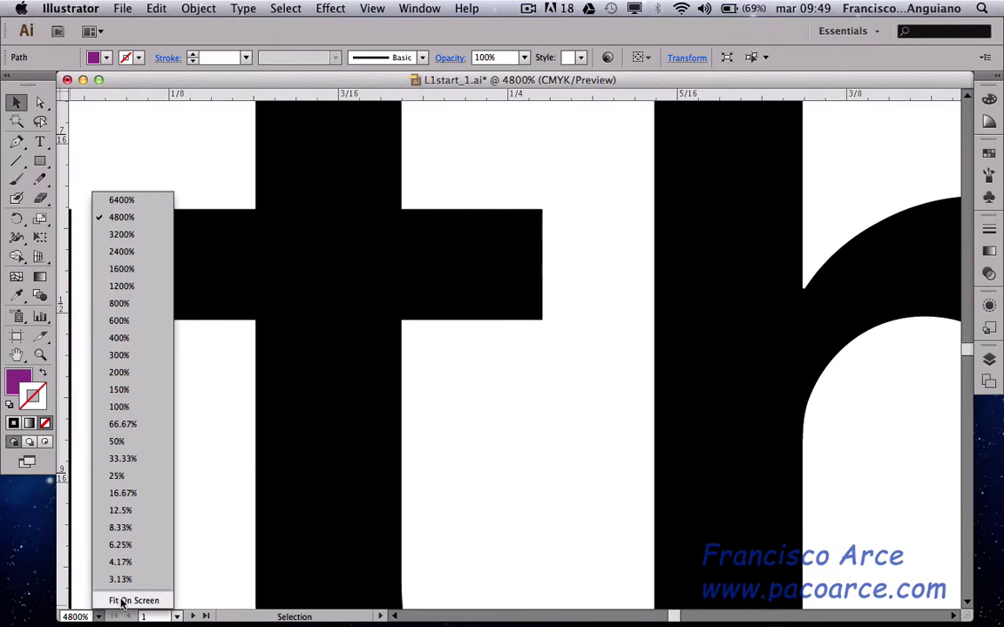
click(123, 602)
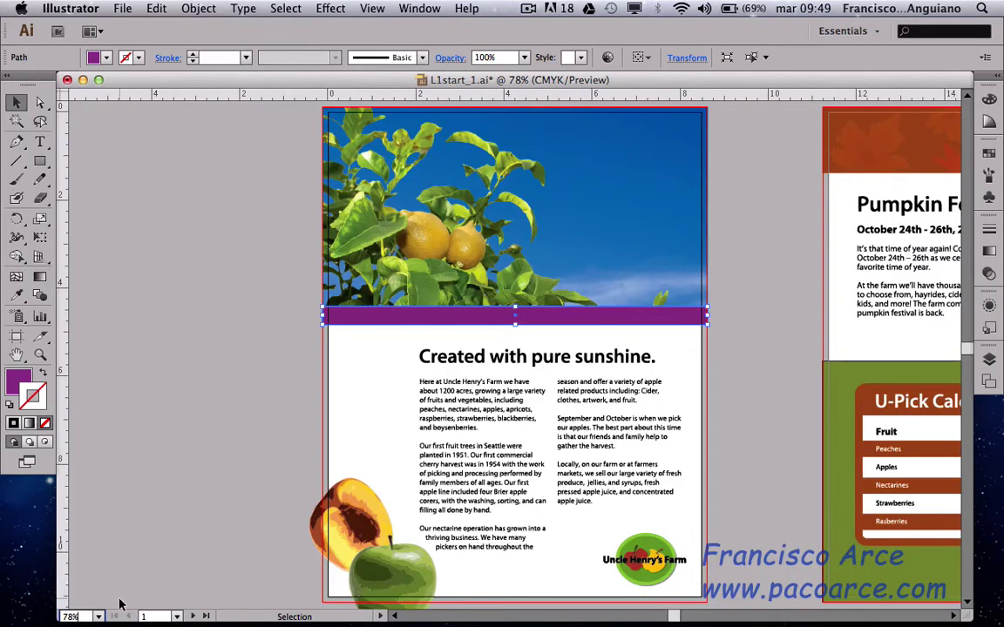
Use View > Zoom In to reach 100%, then View > Fit All in Window to show both artboards.
click(372, 9)
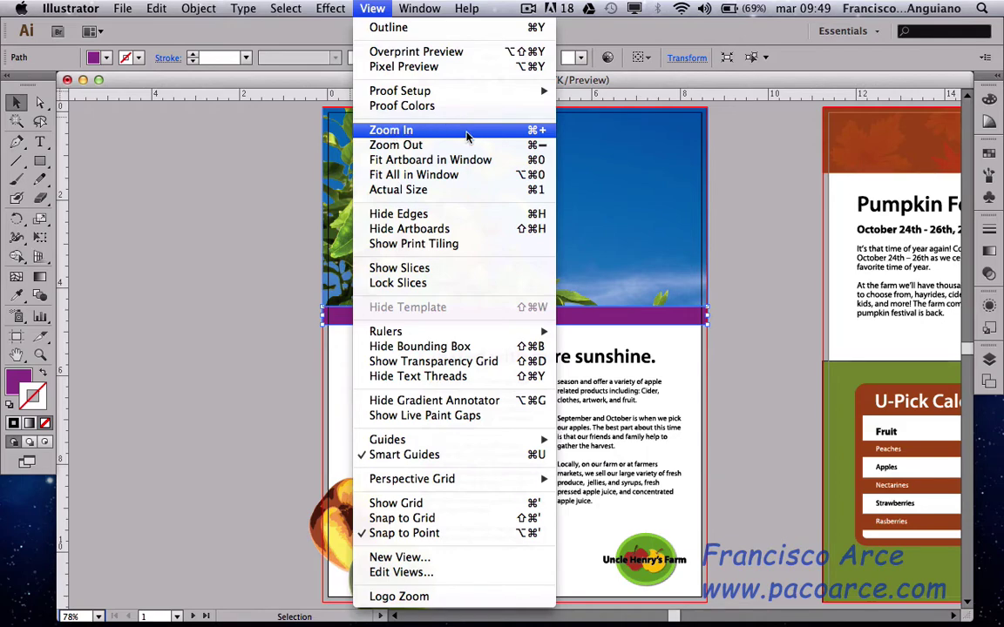
click(471, 131)
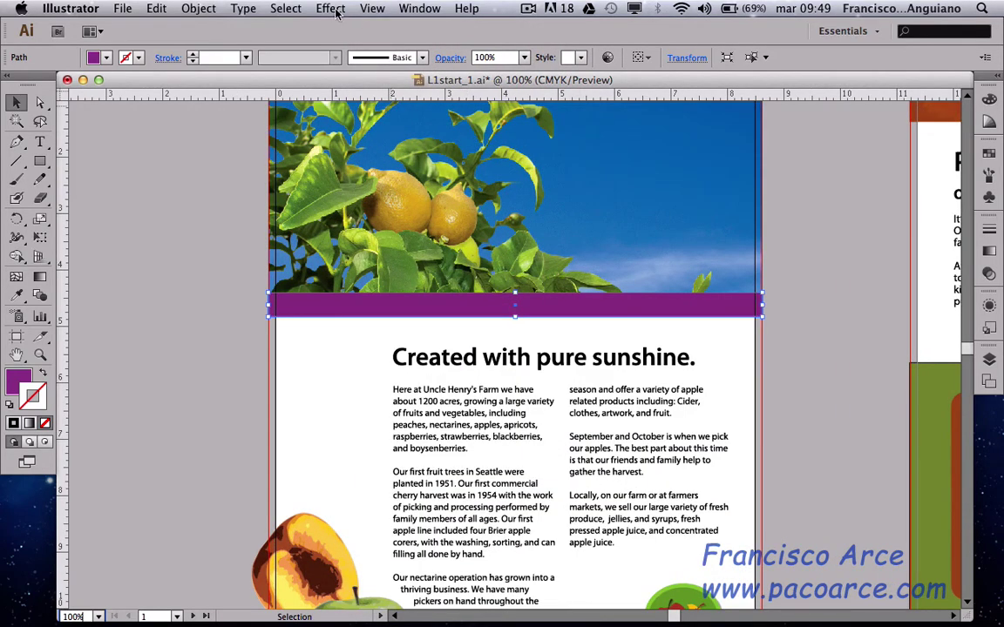
click(373, 8)
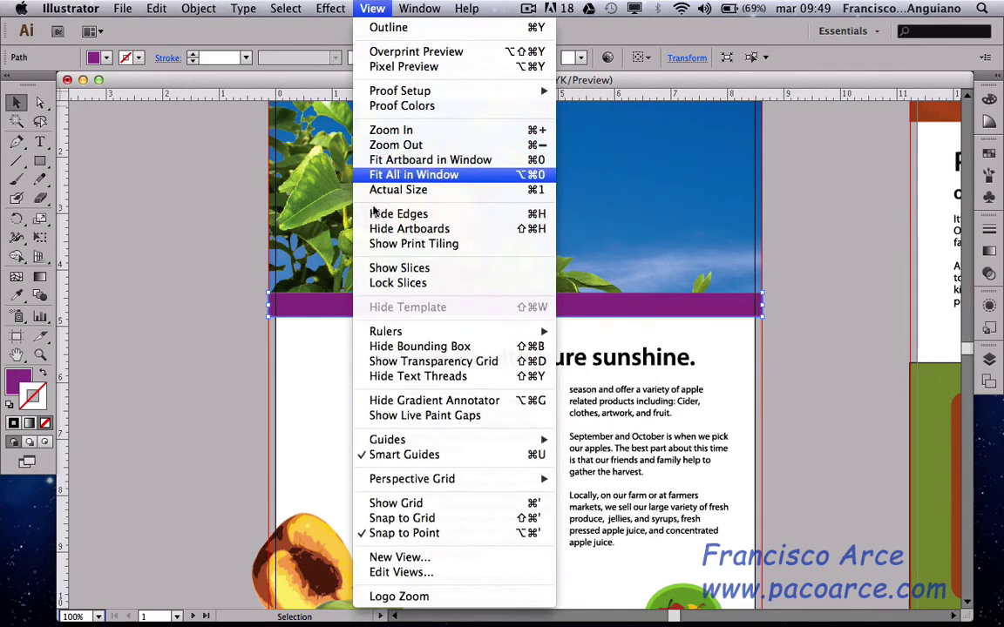
click(393, 146)
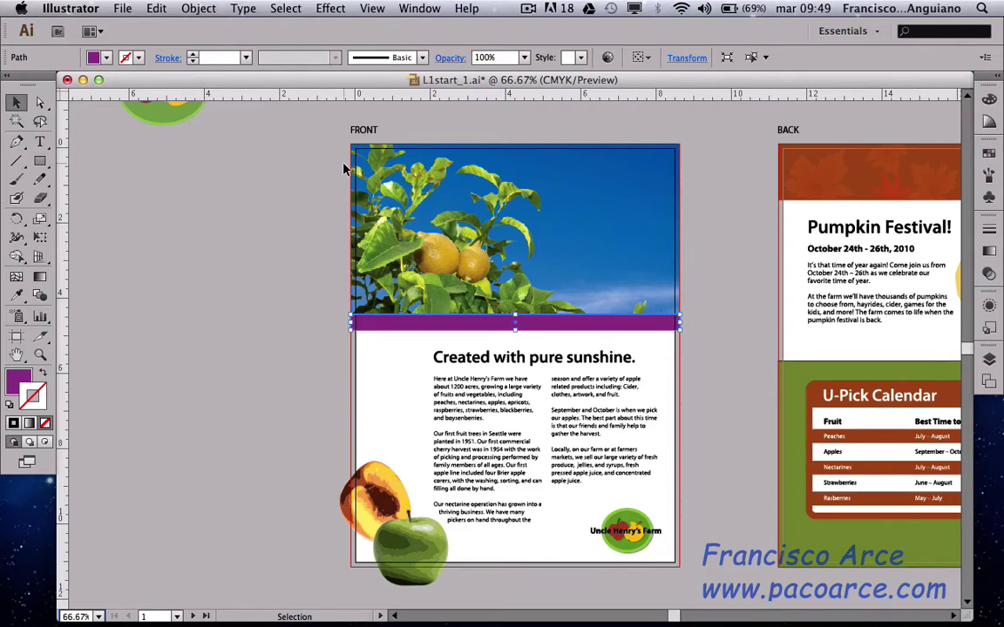
key(ctrl+plus)
key(ctrl+plus)
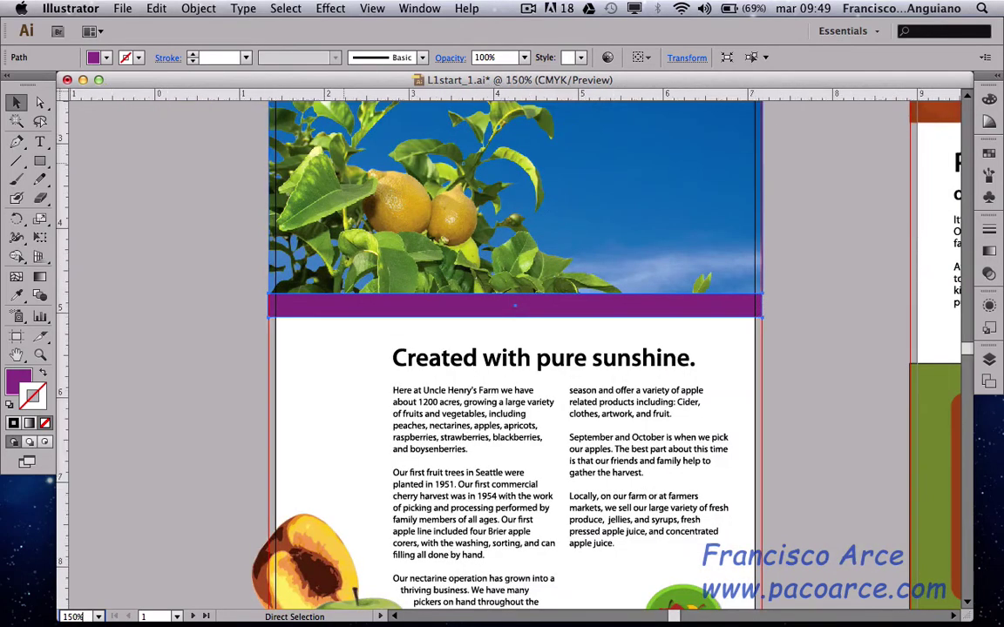
key(ctrl+plus)
key(ctrl+plus)
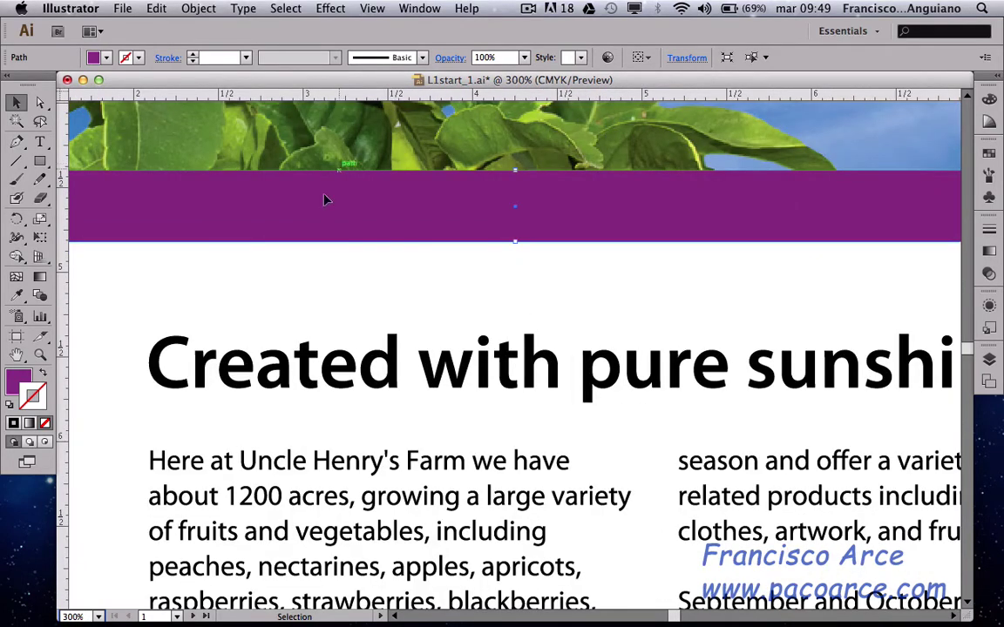
click(99, 617)
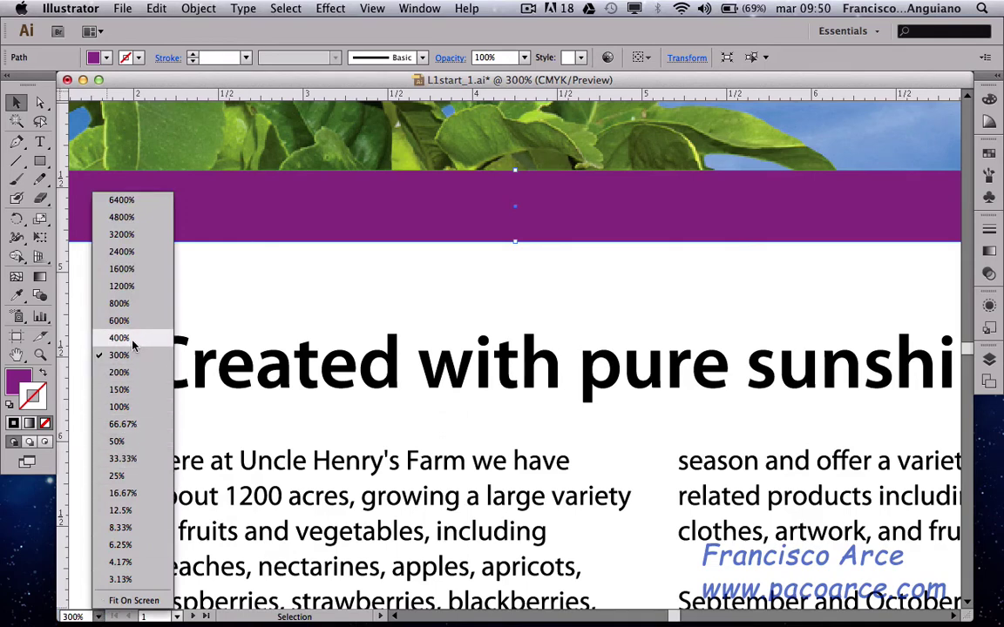
click(276, 317)
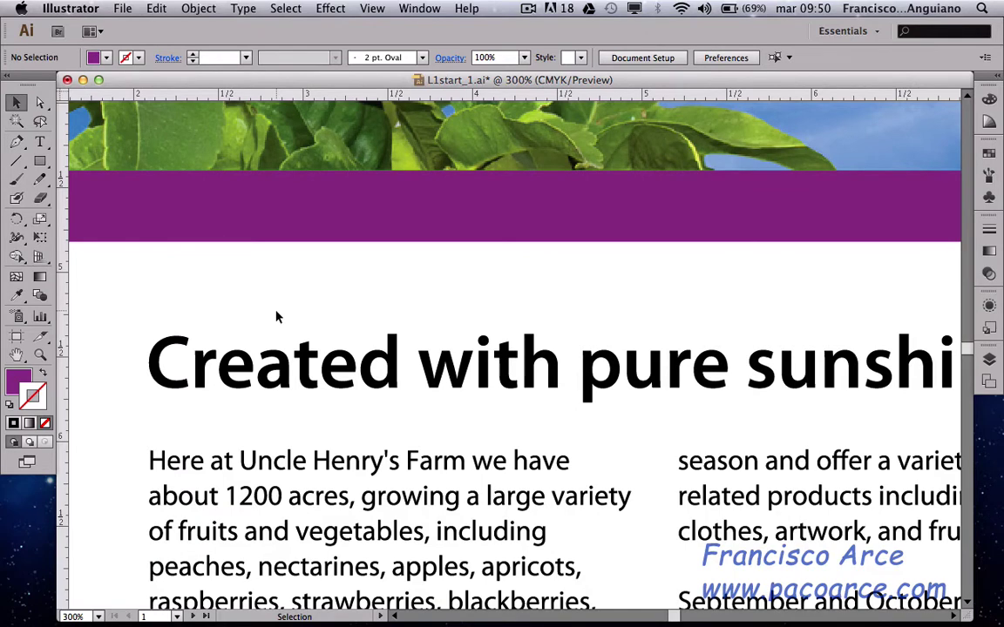
key(super)
key(super+equal)
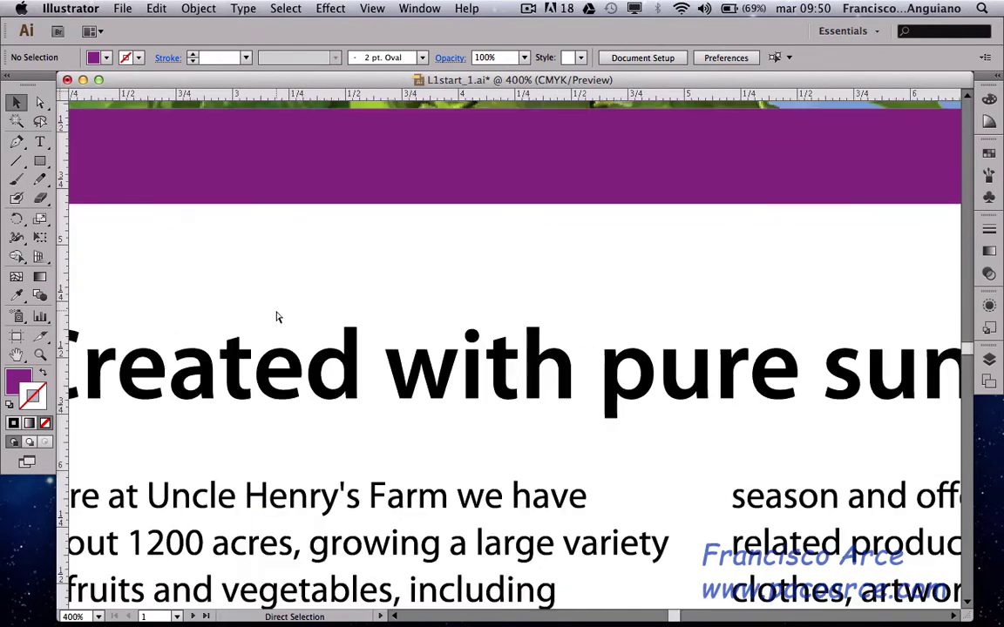
key(super+equal)
key(super+equal)
key(super+equal)
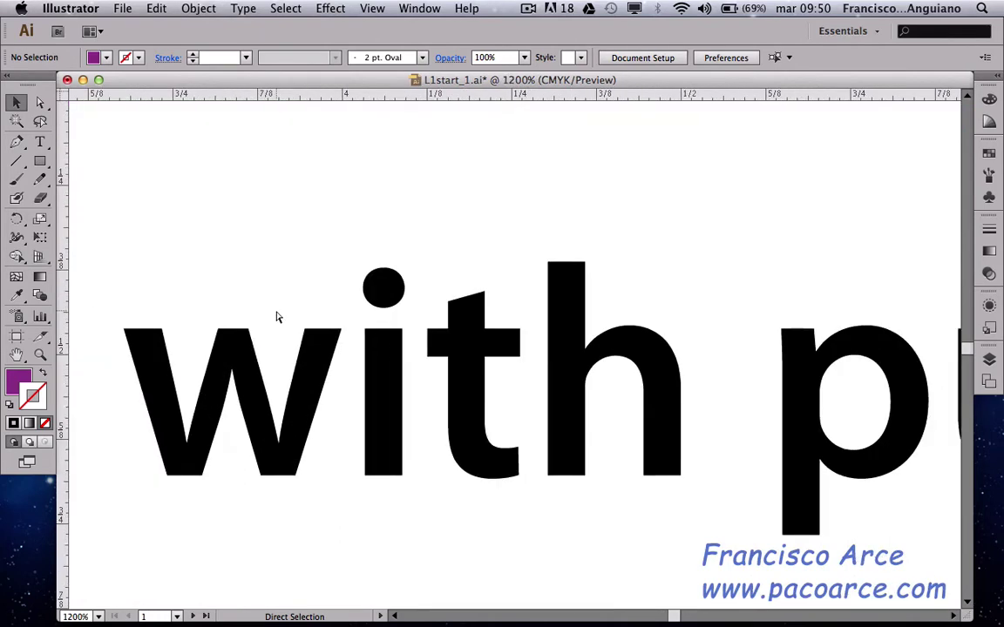
key(super+equal)
key(super+equal)
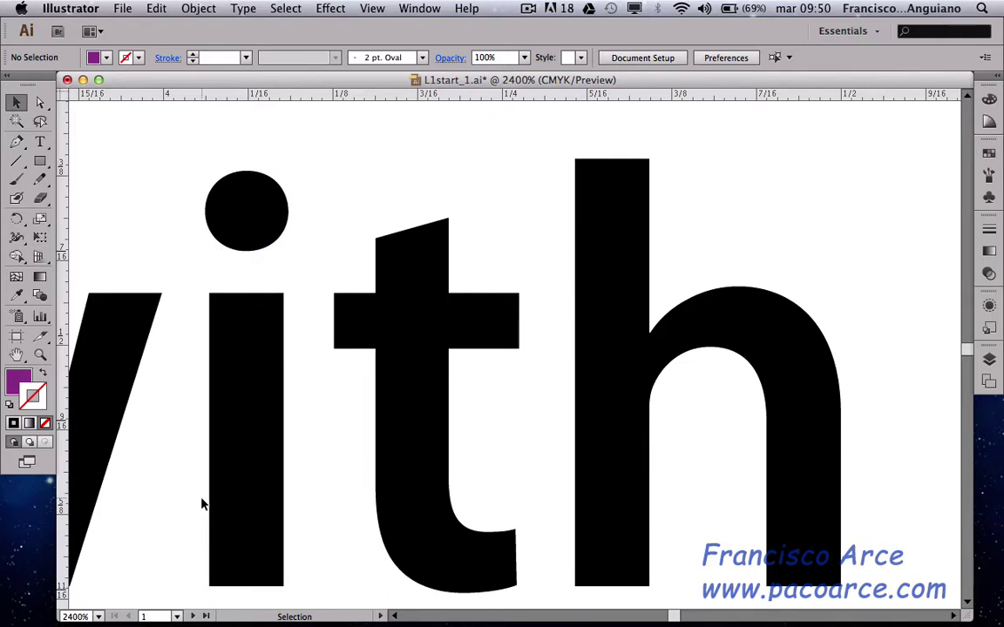
key(a)
key(super+minus)
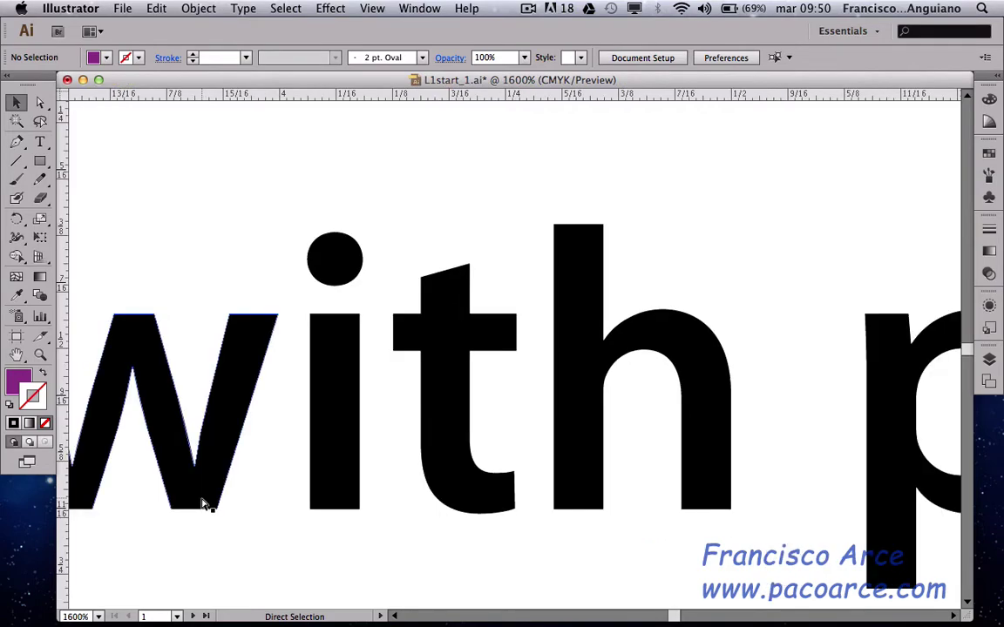
key(super+minus)
key(super+minus)
key(super+minus)
key(super+minus)
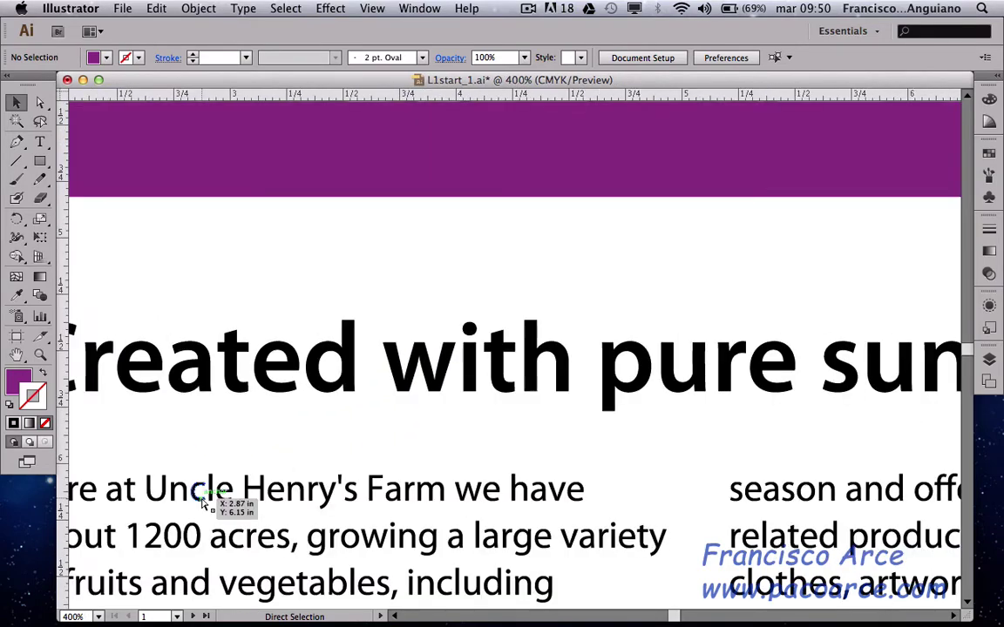
key(super+minus)
key(super+minus)
key(super+minus)
key(super+minus)
key(super+minus)
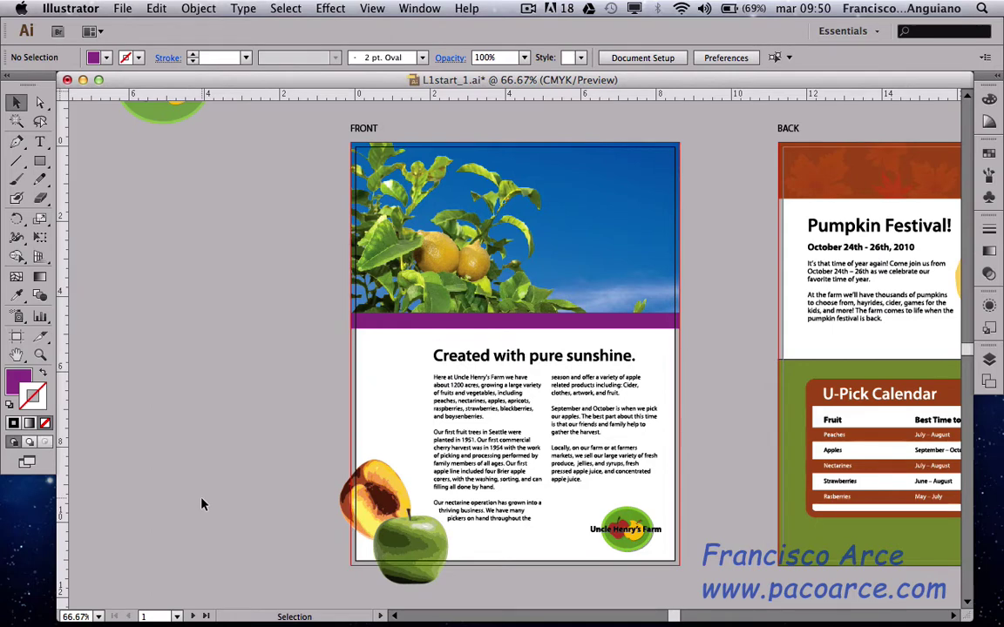
Fit the front artboard, magnify the headline to 600%, then refit the front artboard with Ctrl+0.
click(371, 11)
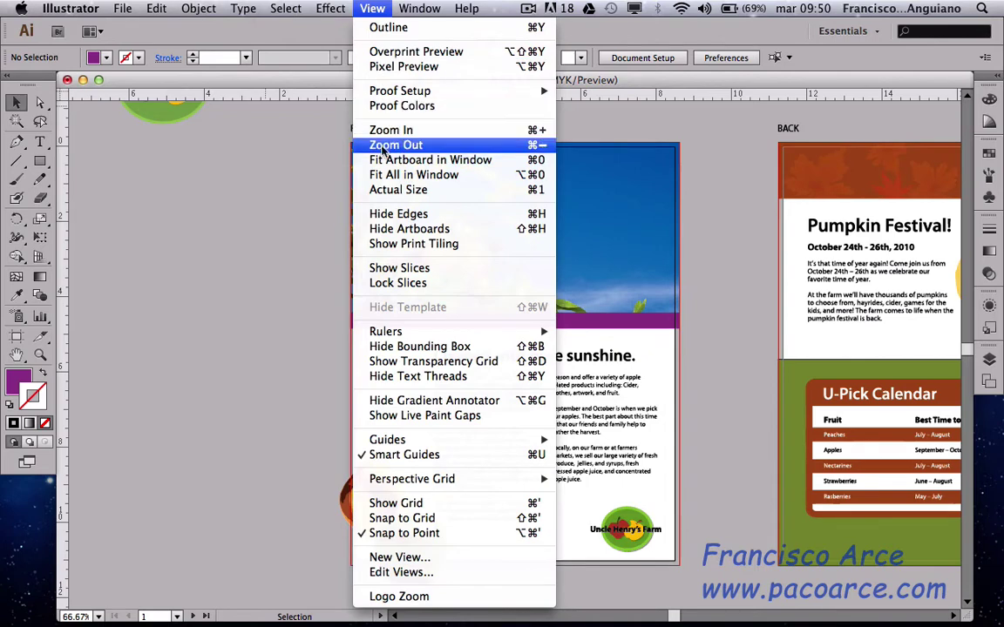
click(459, 163)
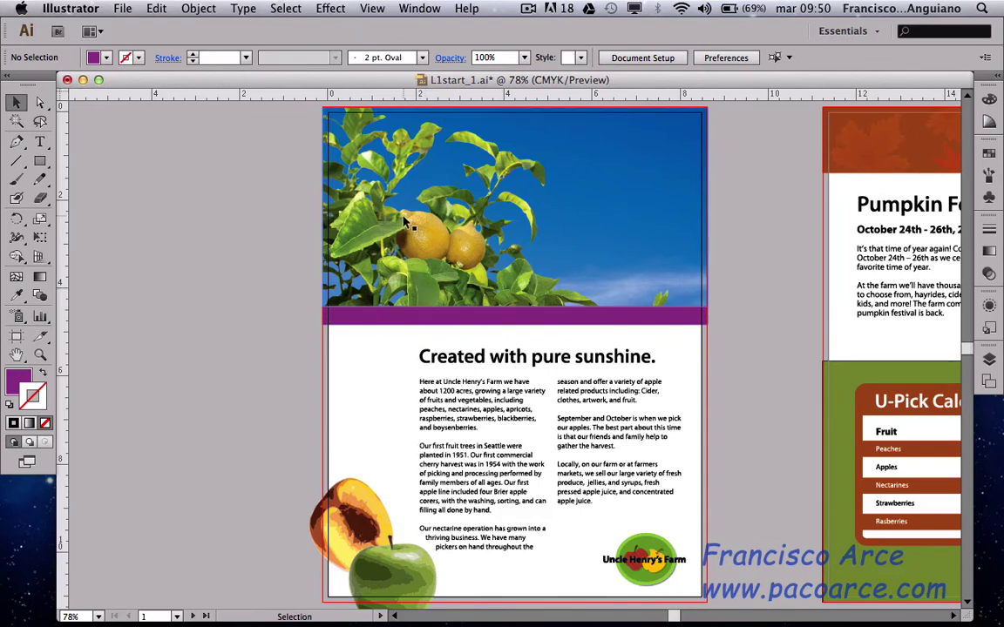
click(97, 617)
click(120, 320)
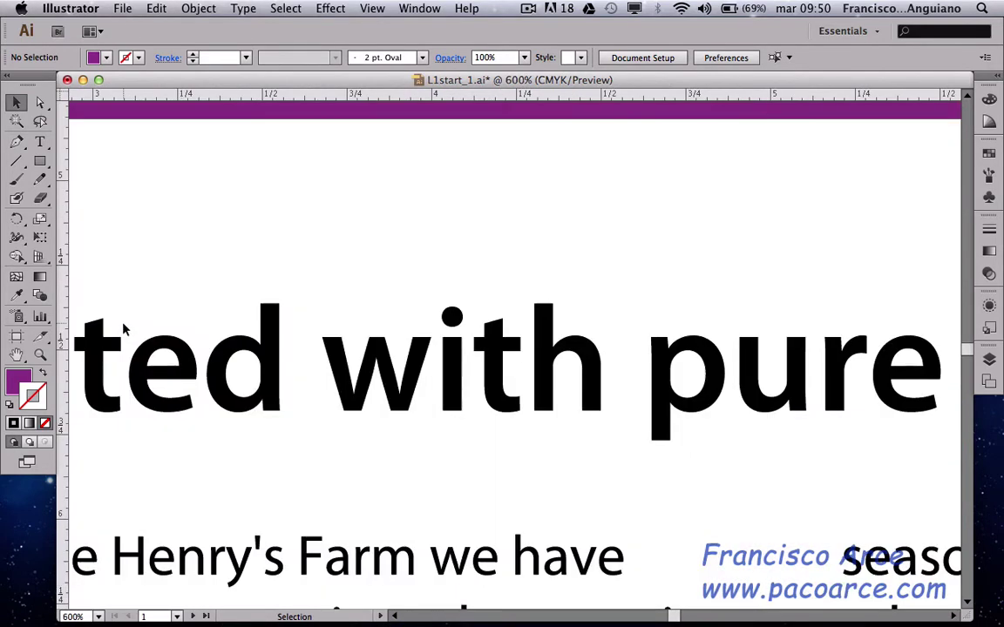
key(a)
key(ctrl+0)
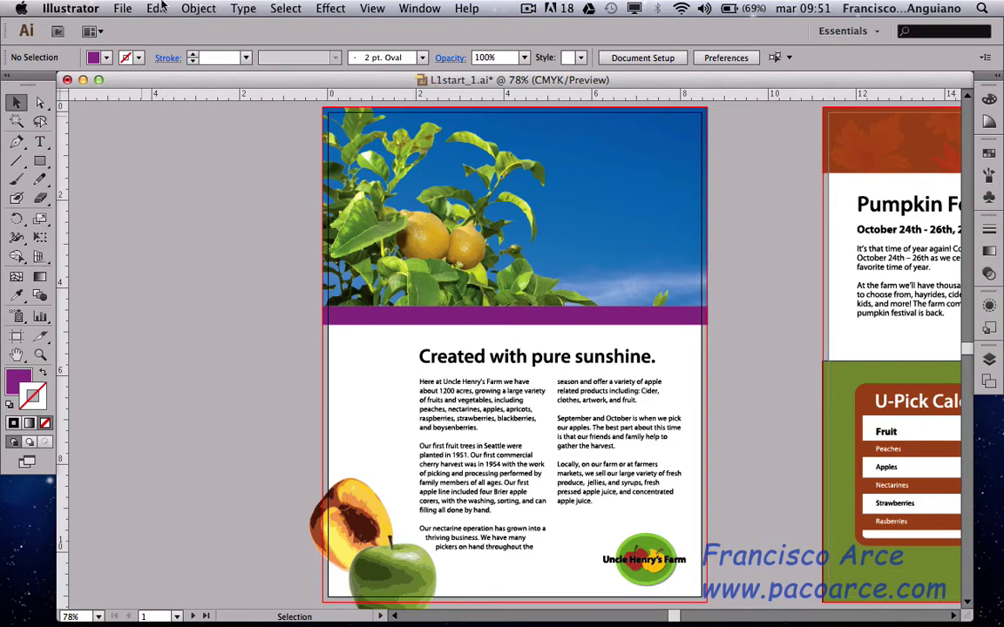
click(377, 13)
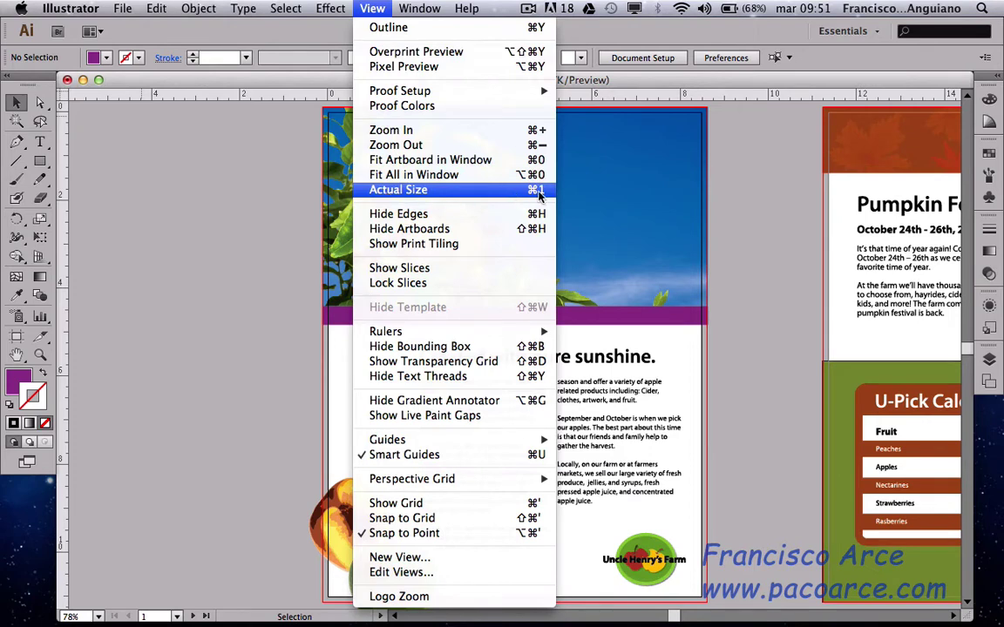
click(494, 193)
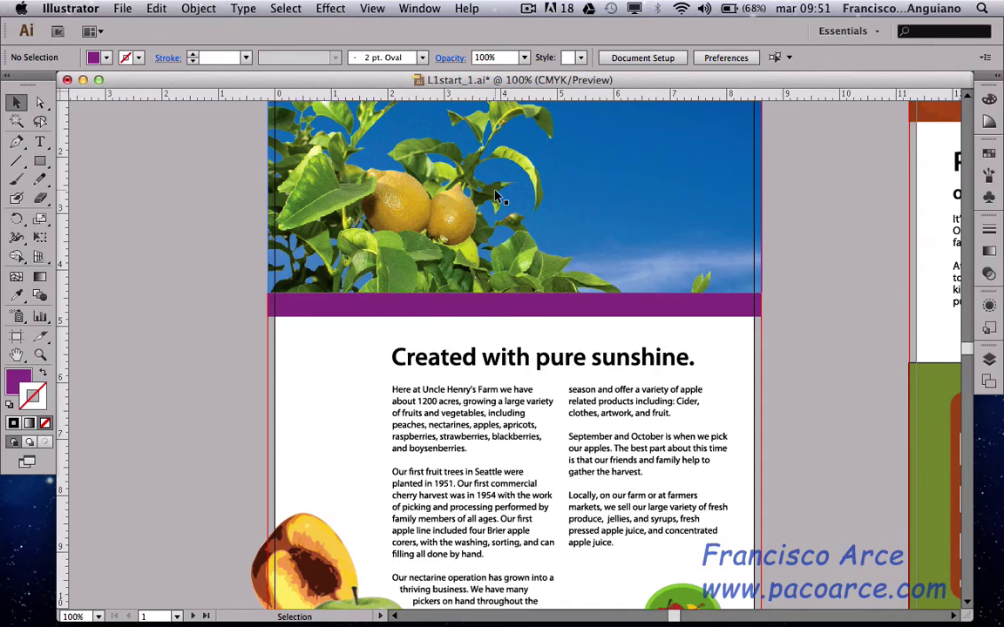
key(a)
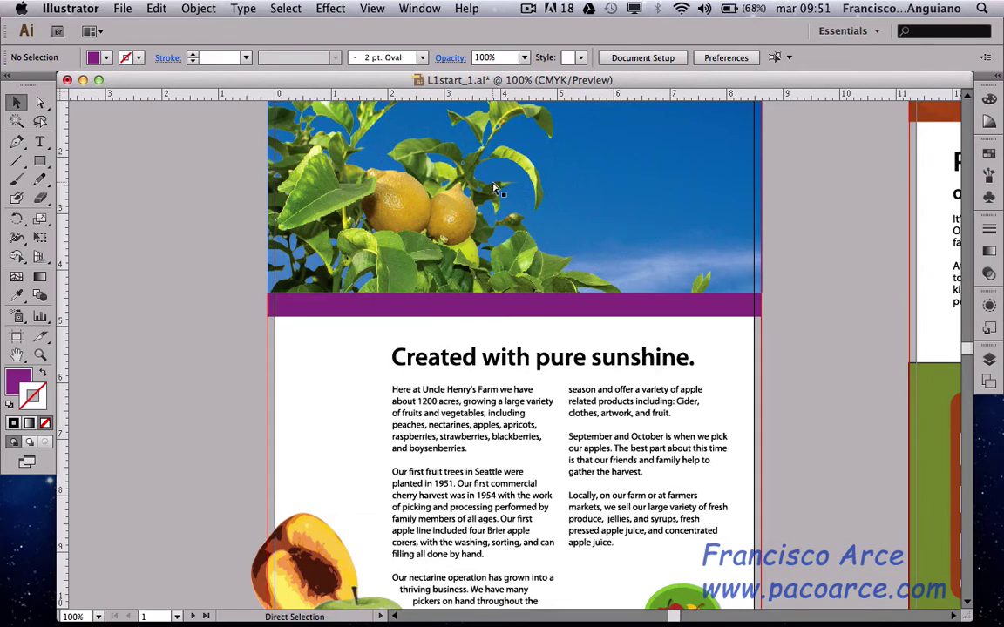
key(ctrl+0)
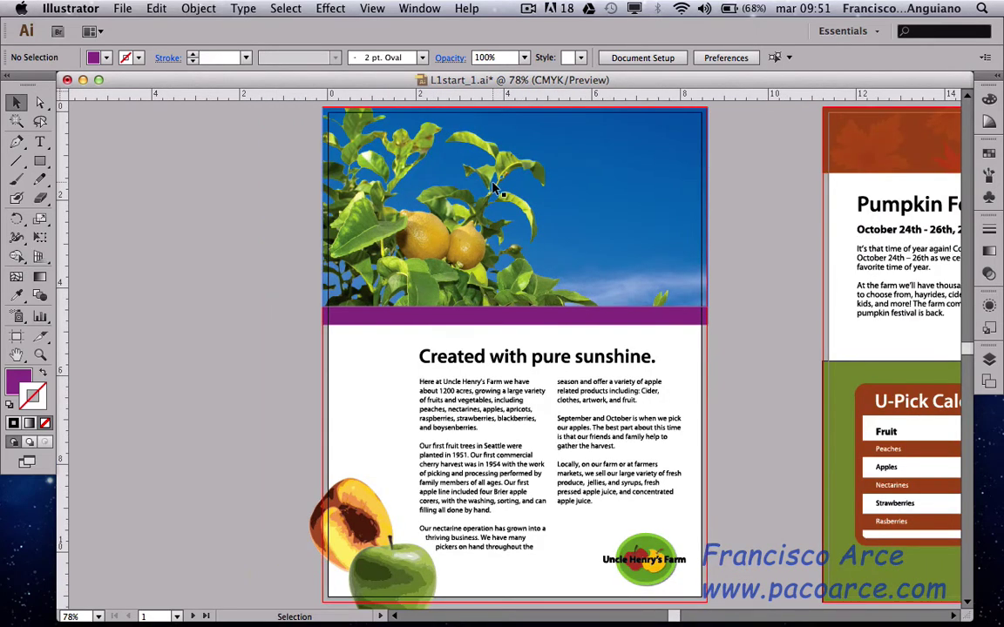
key(a)
key(ctrl+1)
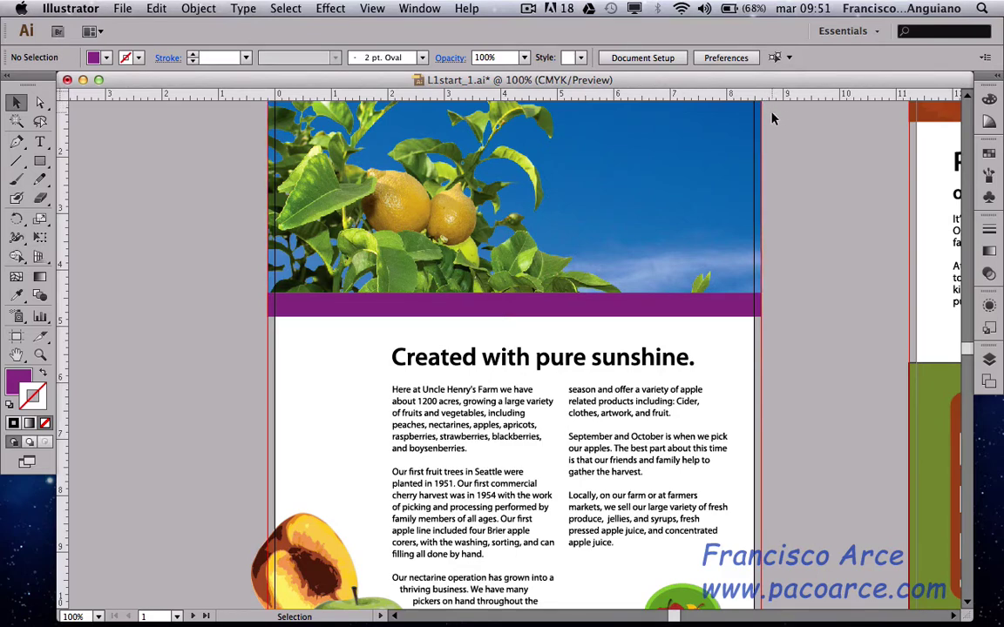
key(a)
key(super+0)
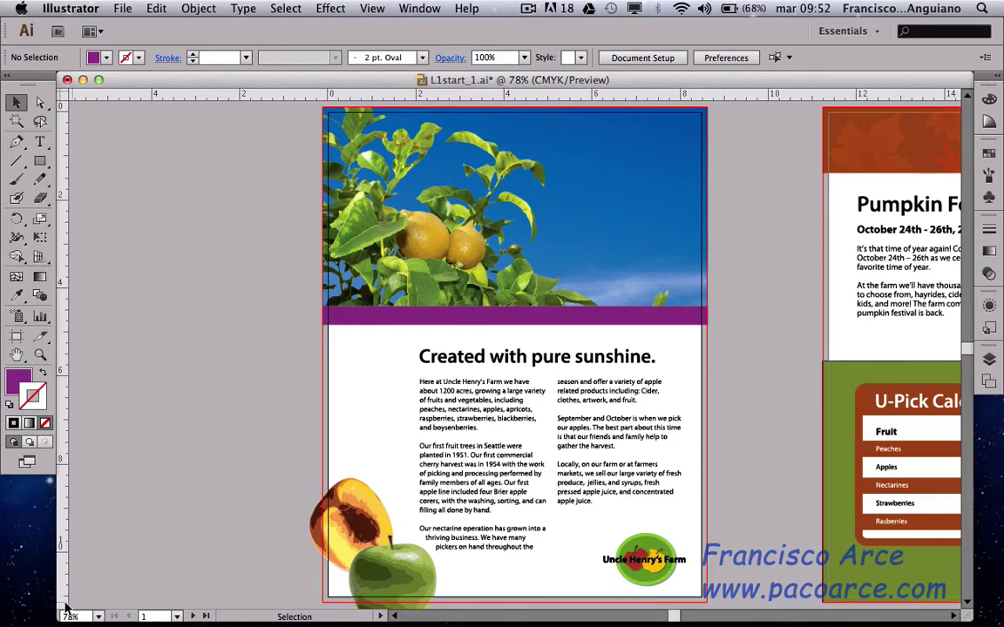
click(372, 8)
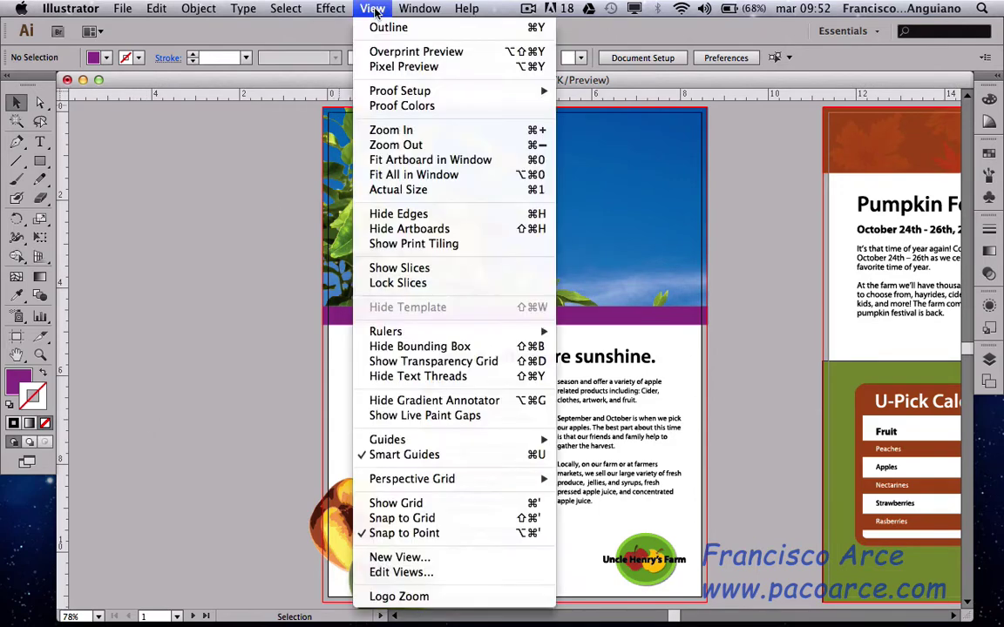
click(415, 175)
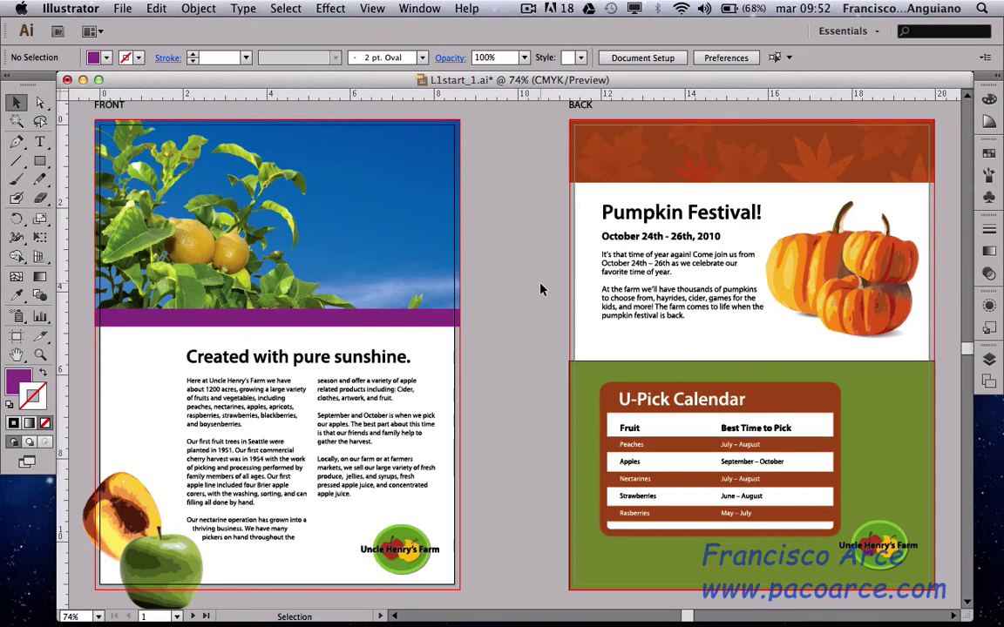
click(373, 11)
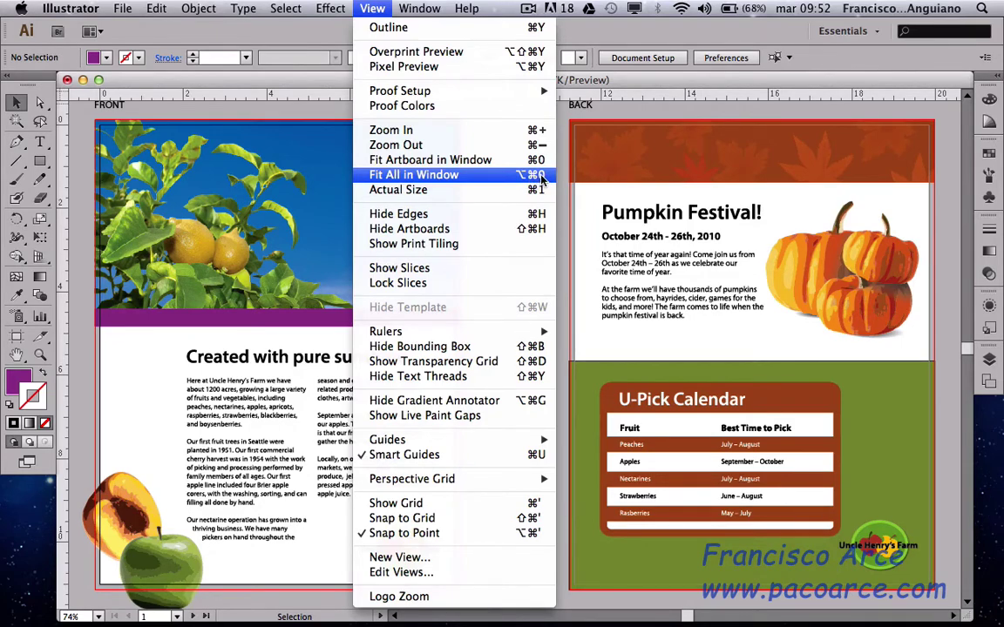
click(551, 181)
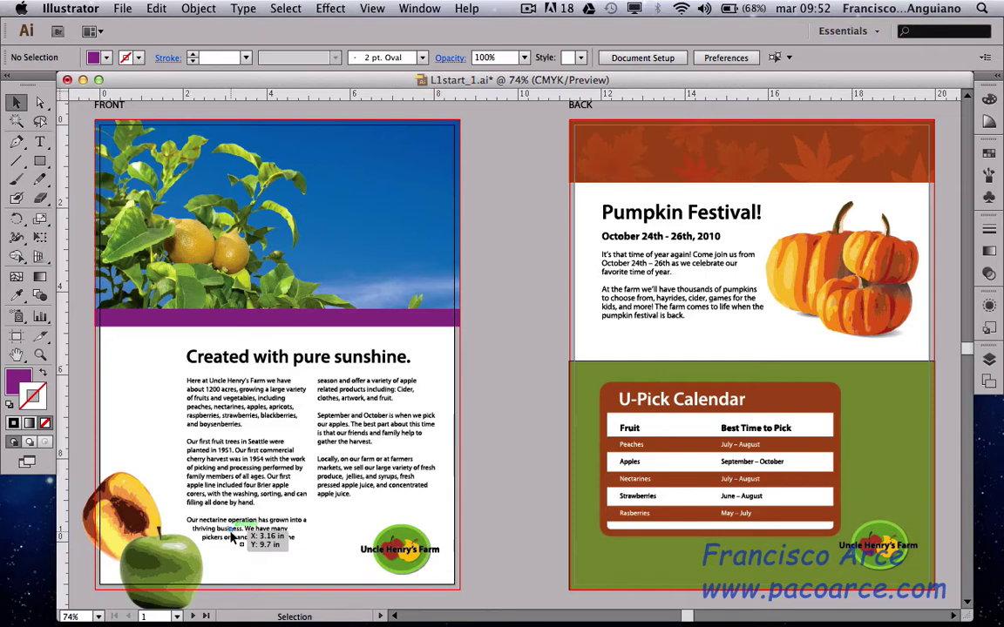
key(alt)
key(super+0)
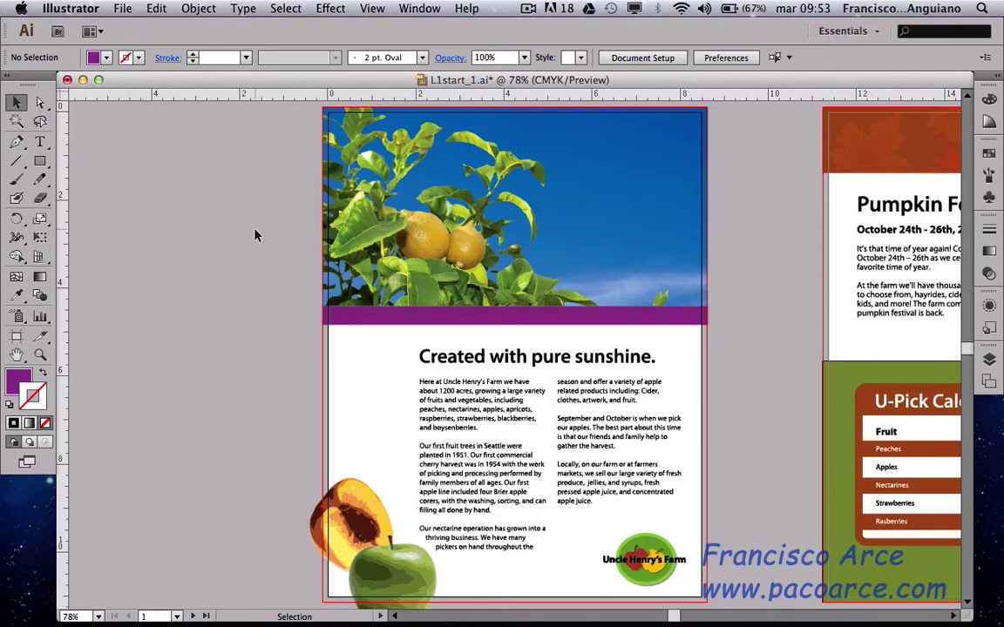
With the Zoom tool, click progressively closer into the lemons and their leaves.
key(z)
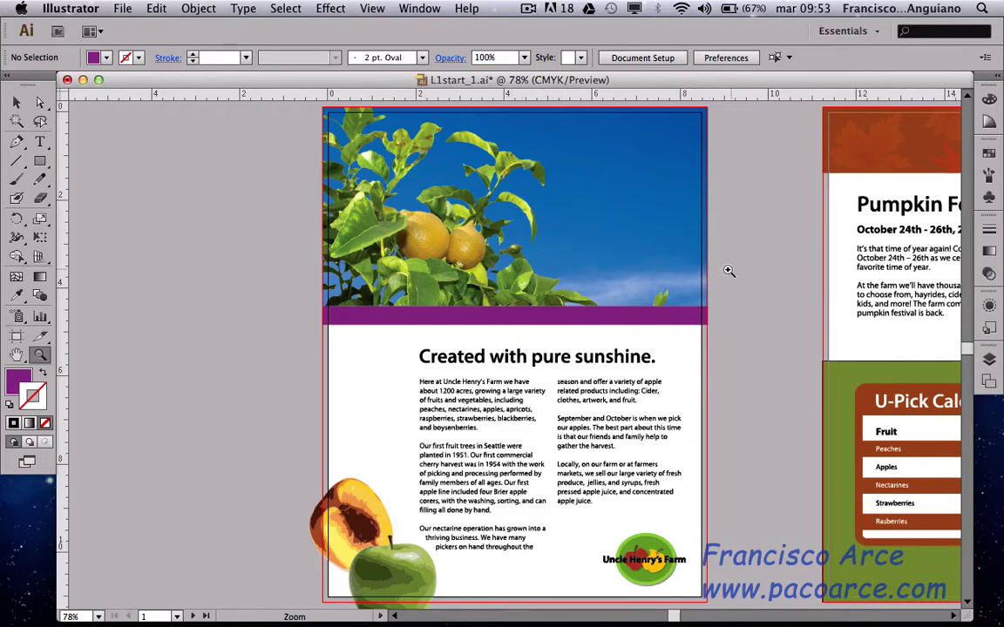
click(520, 228)
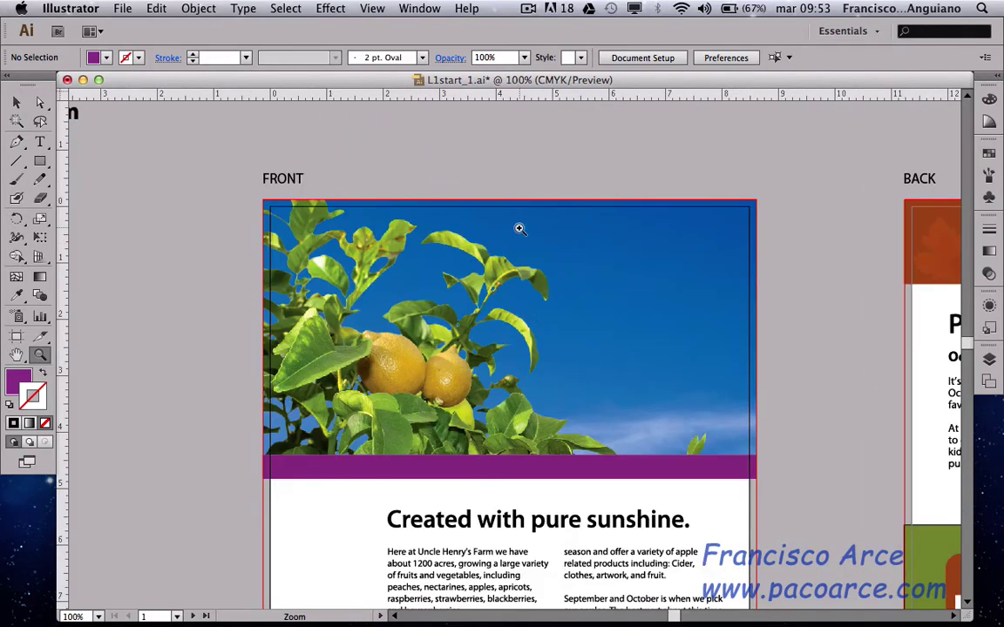
click(488, 323)
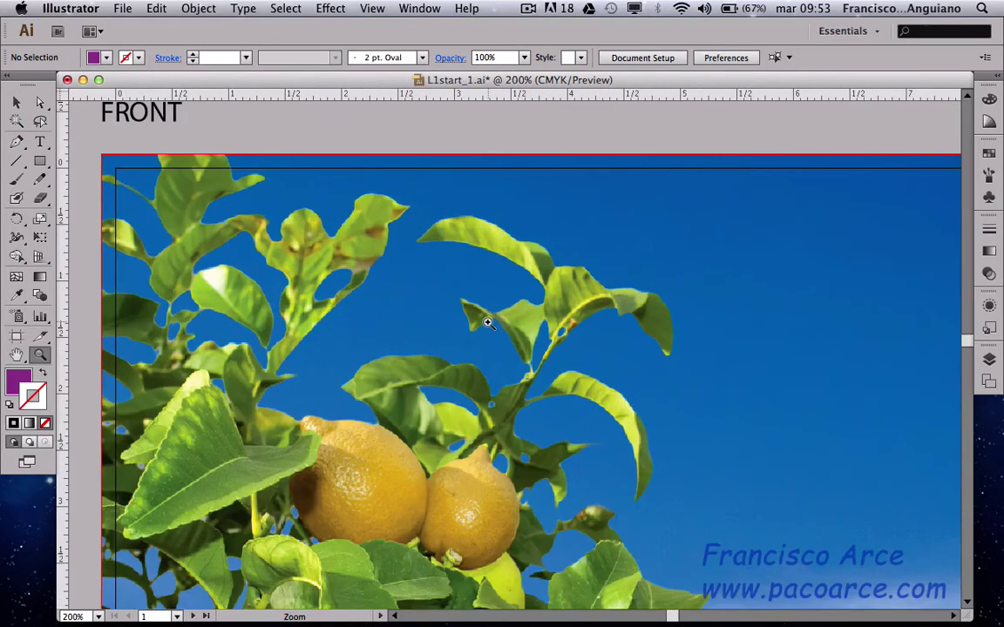
click(458, 532)
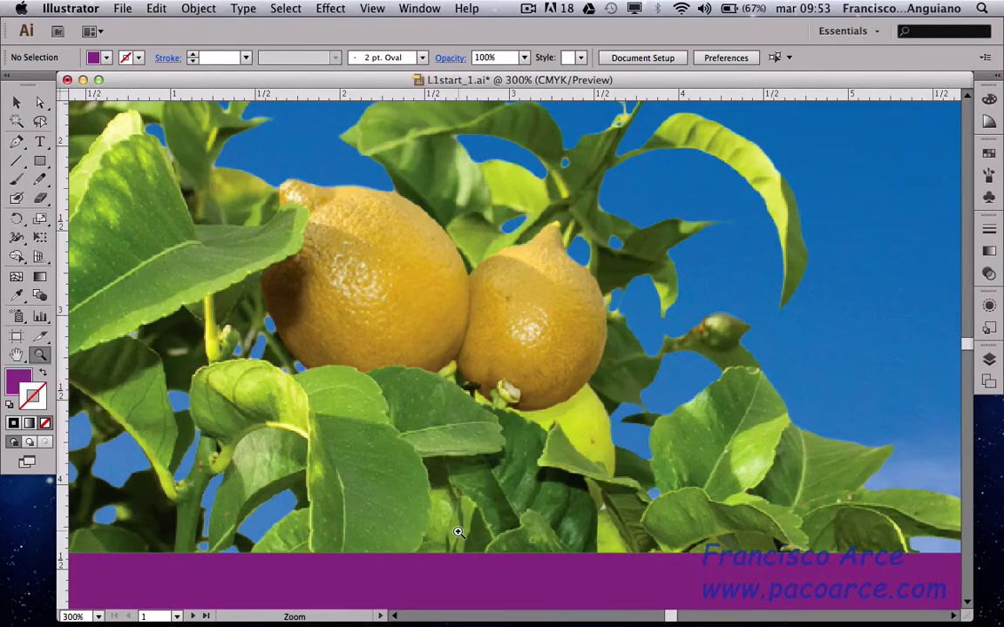
click(457, 531)
click(507, 288)
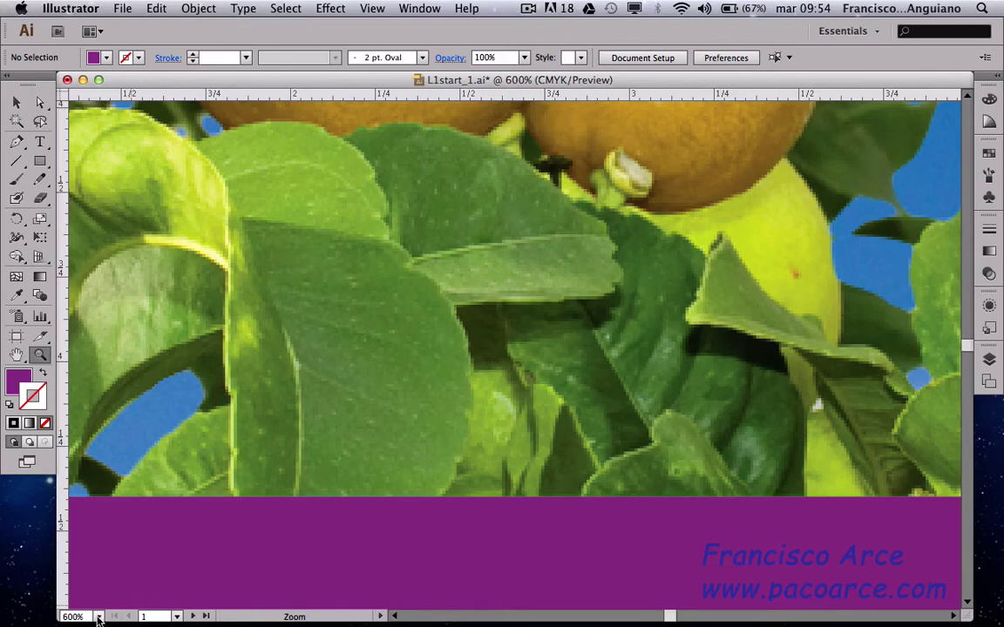
Magnify a single lemon leaf to the maximum 6400% so its pixels show.
click(98, 616)
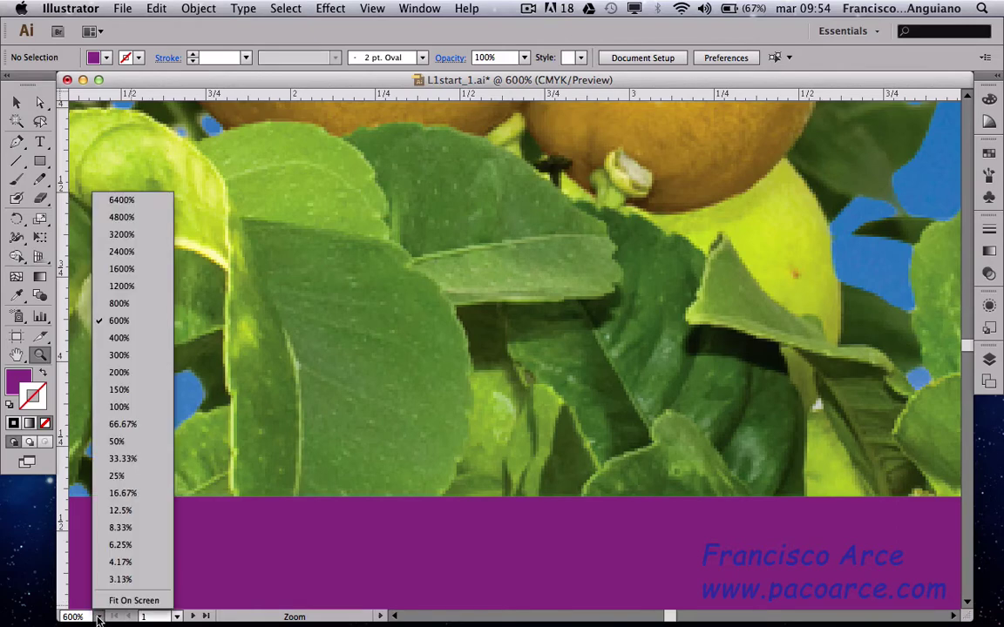
click(347, 343)
click(394, 332)
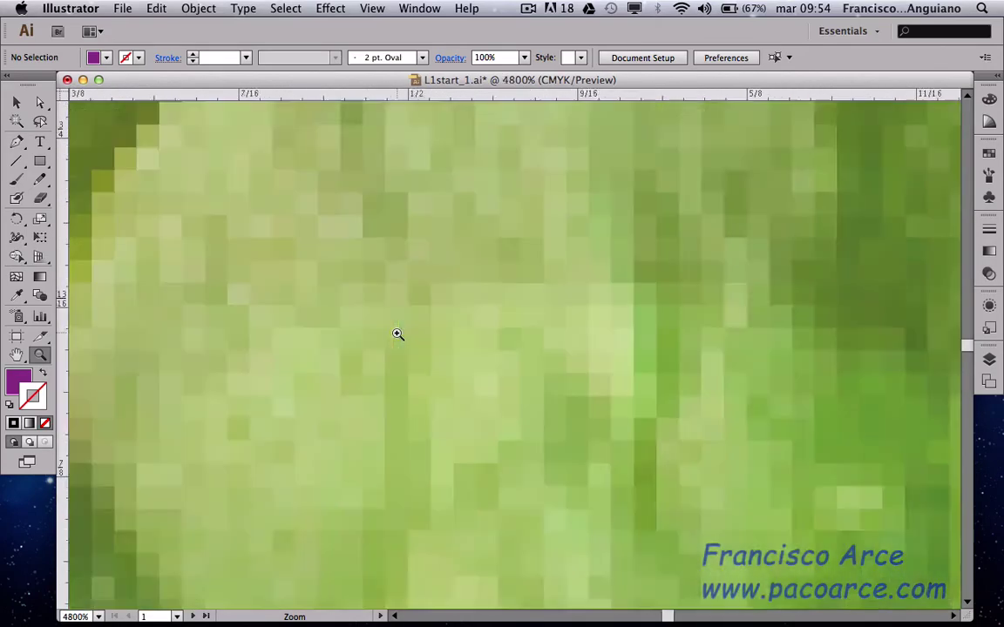
click(397, 334)
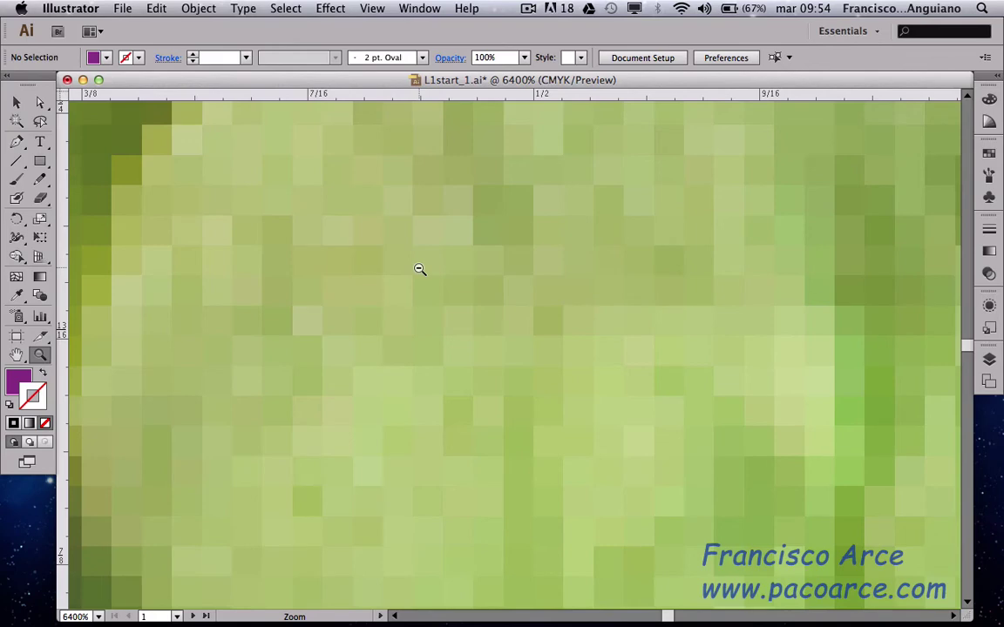
Option-click with the Zoom tool to zoom out to 66.67%, showing the FRONT and BACK artboards together.
alt+click(419, 270)
alt+click(419, 269)
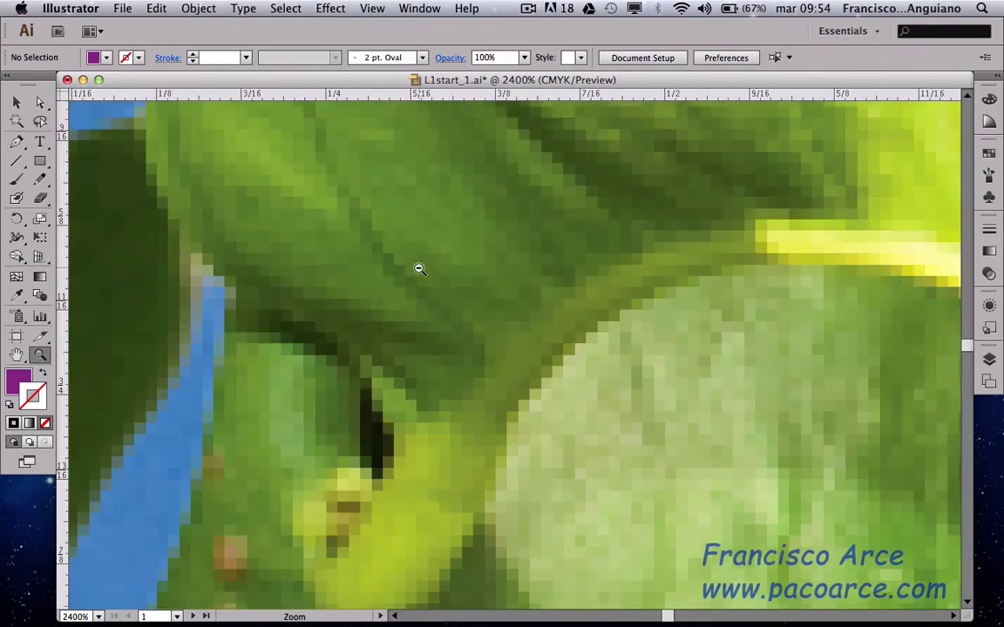
alt+click(419, 269)
alt+click(419, 269)
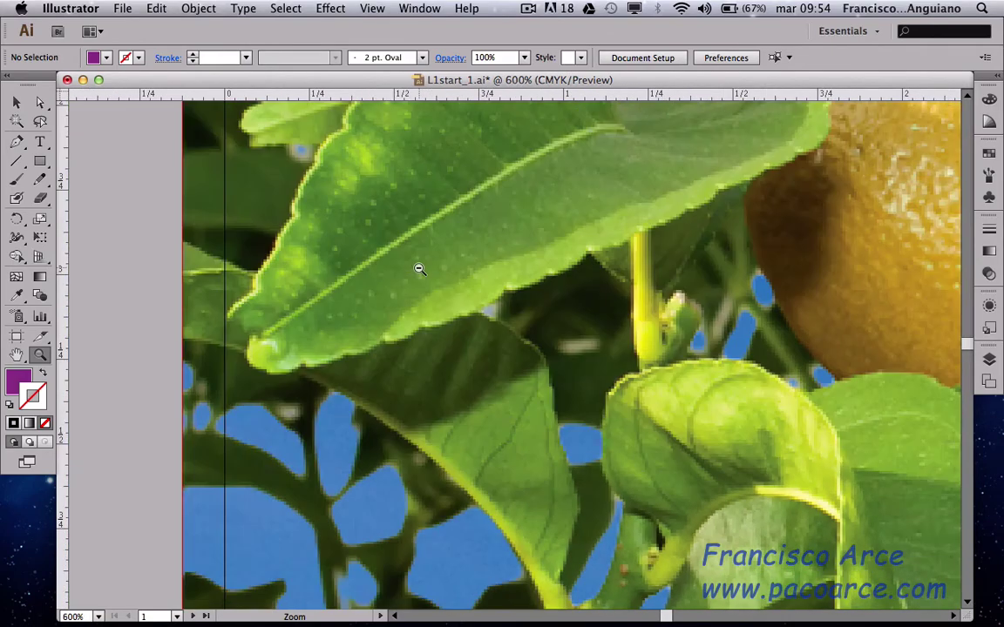
alt+click(419, 269)
alt+click(419, 269)
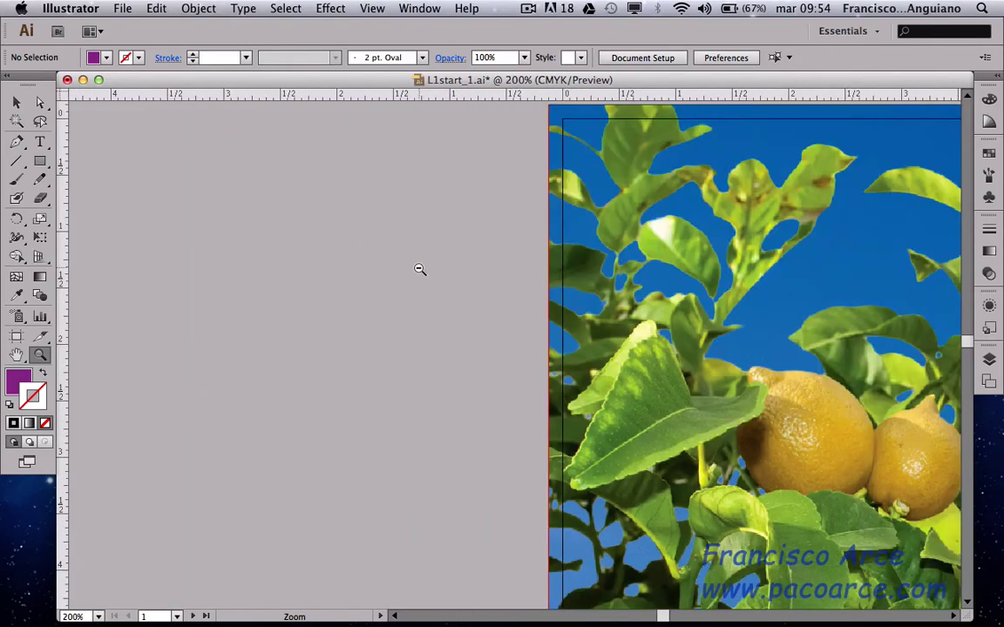
scroll(713, 313, right, 5)
scroll(713, 314, right, 3)
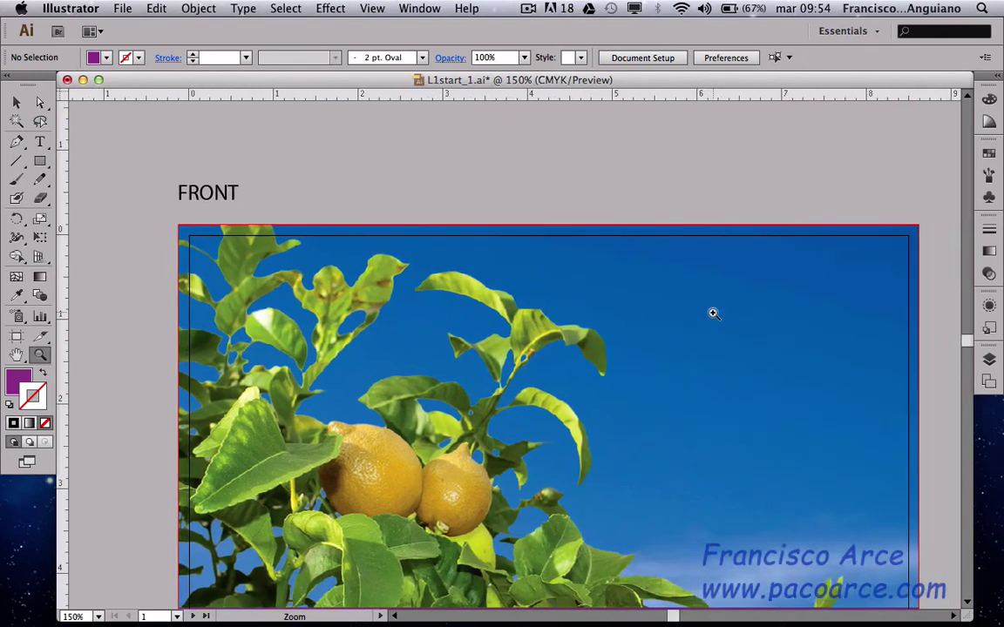
scroll(712, 314, down, 5)
scroll(713, 313, up, 3)
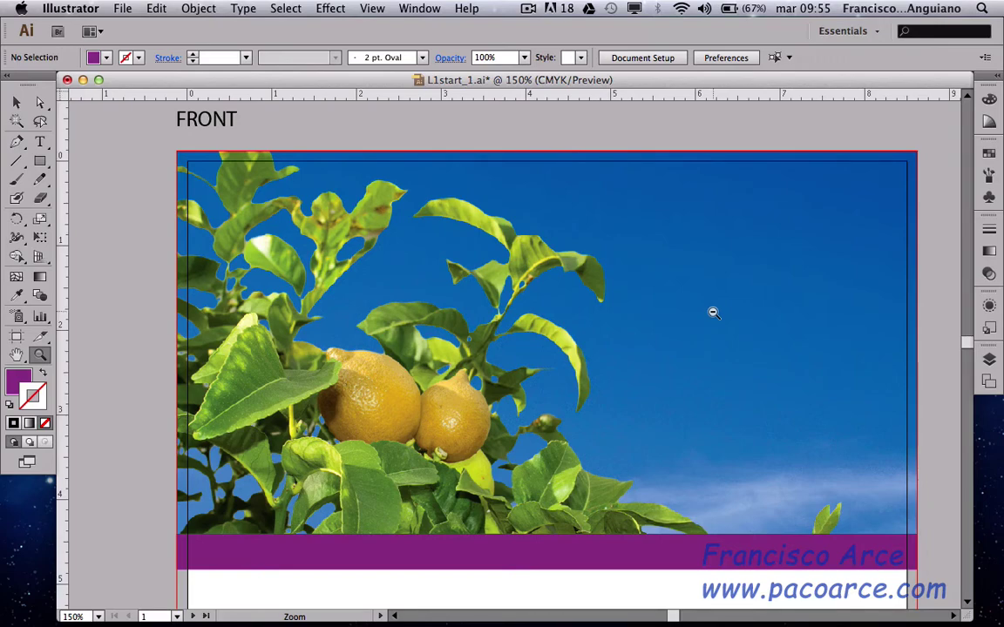
alt+click(712, 313)
alt+click(713, 313)
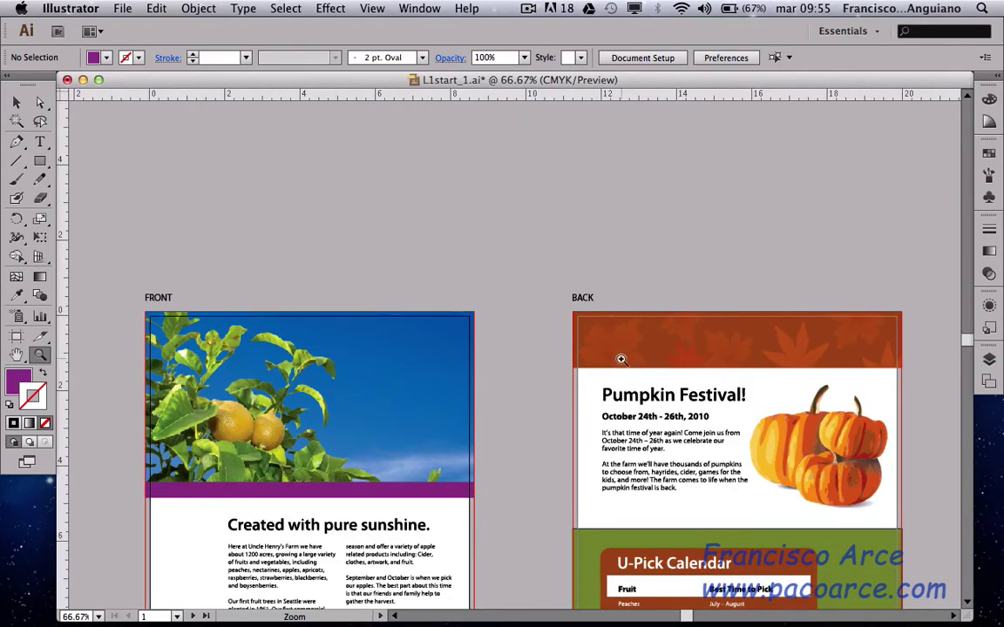
Scroll to check both artboards, then fit the FRONT artboard in the window at 78% with Cmd+0.
scroll(615, 368, down, 3)
scroll(614, 368, down, 3)
scroll(621, 357, up, 2)
scroll(620, 357, up, 1)
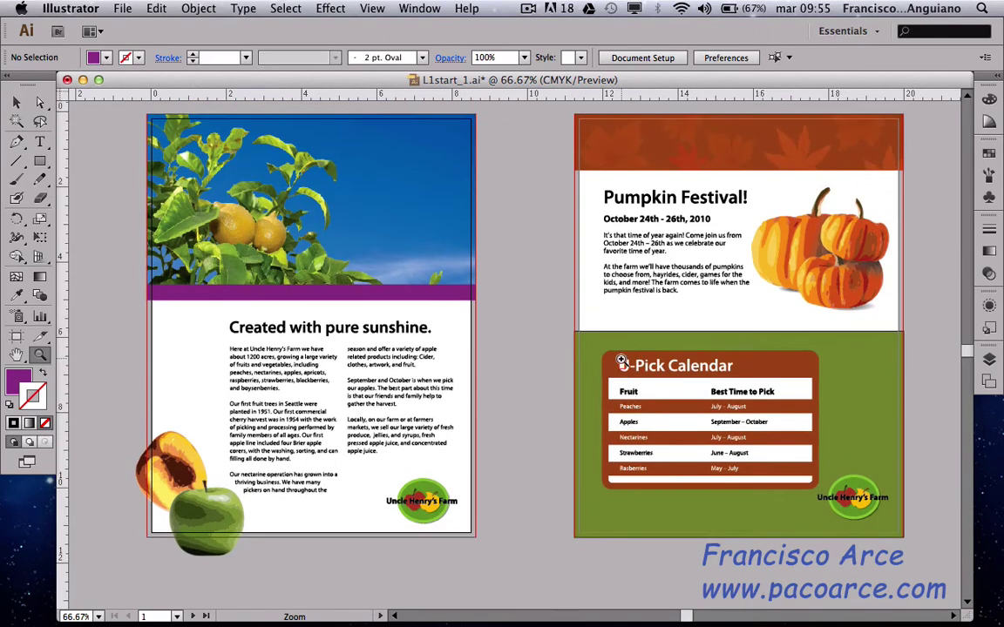
scroll(620, 357, up, 1)
scroll(621, 358, up, 1)
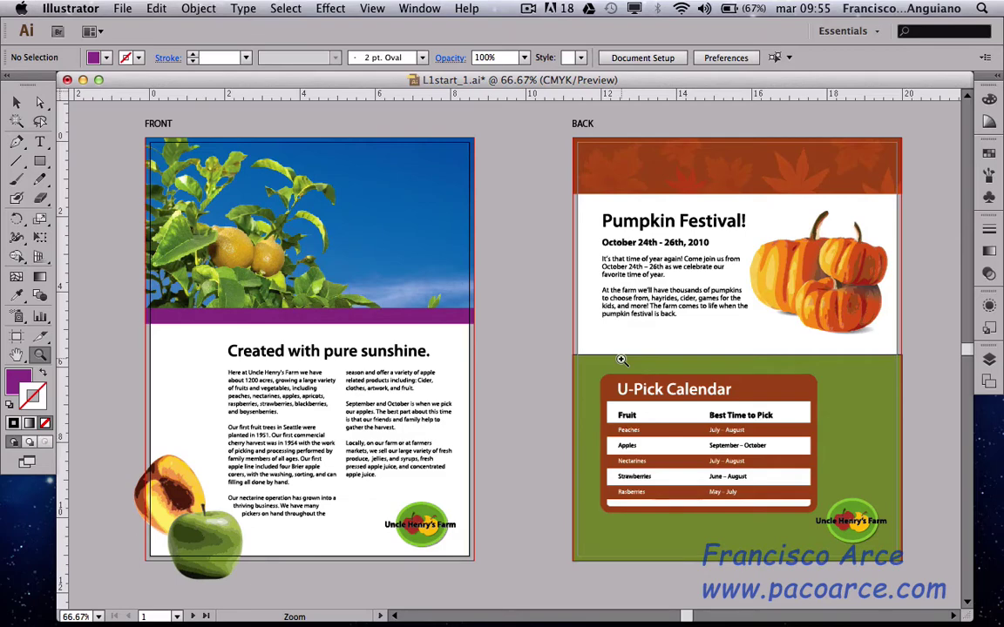
key(super)
key(super+0)
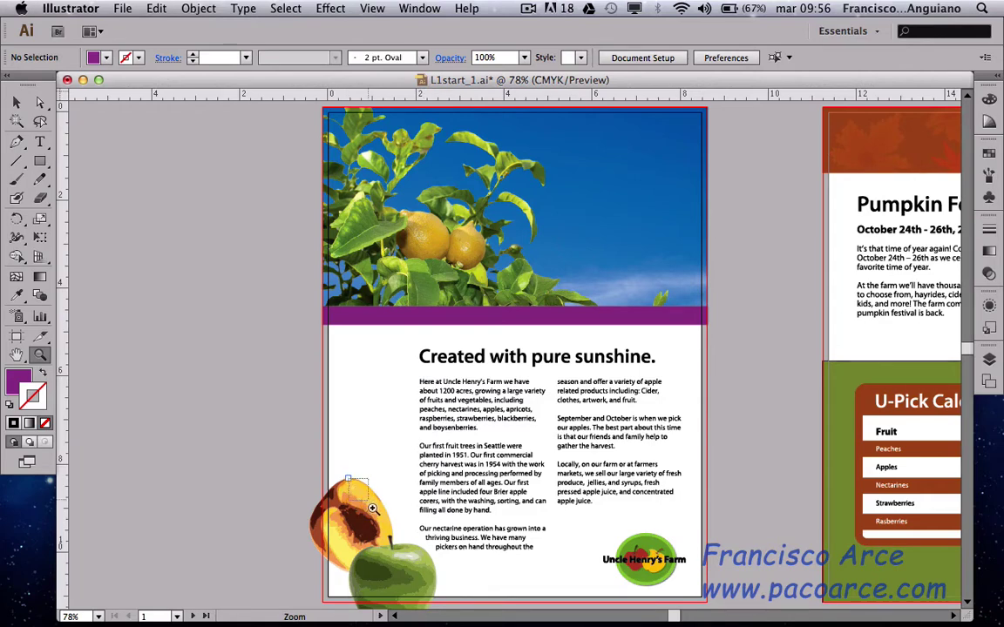
drag(348, 478, 442, 572)
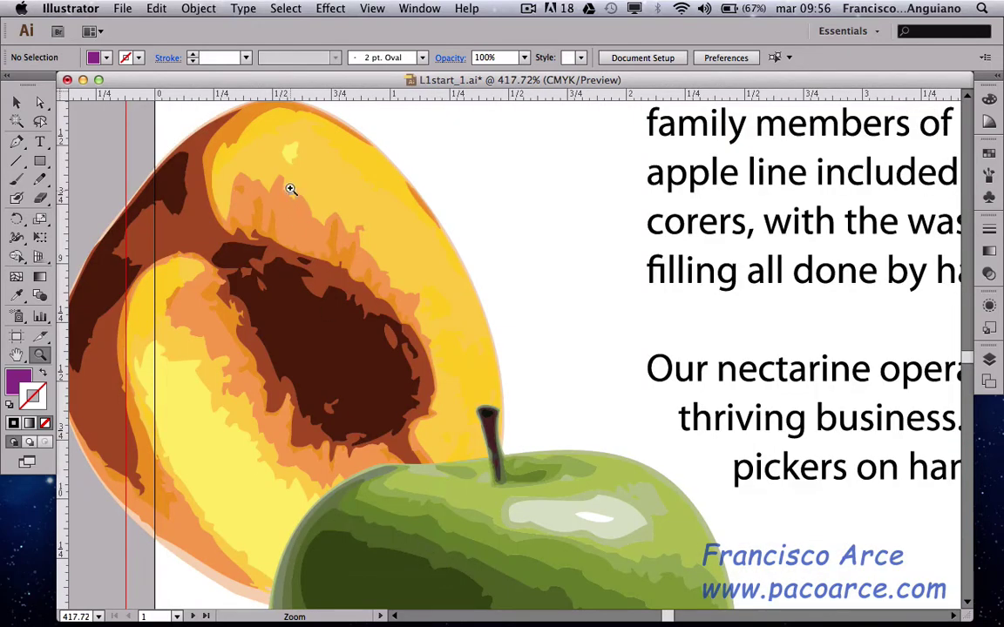
mouse_move(282, 186)
mouse_down()
mouse_move(657, 524)
mouse_move(746, 556)
mouse_up()
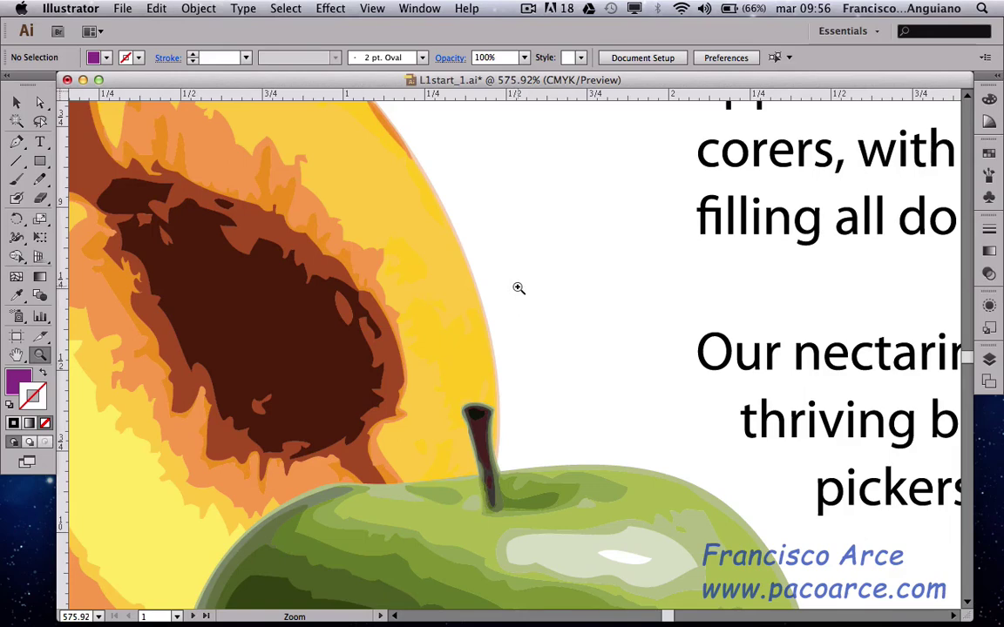
key(ctrl+0)
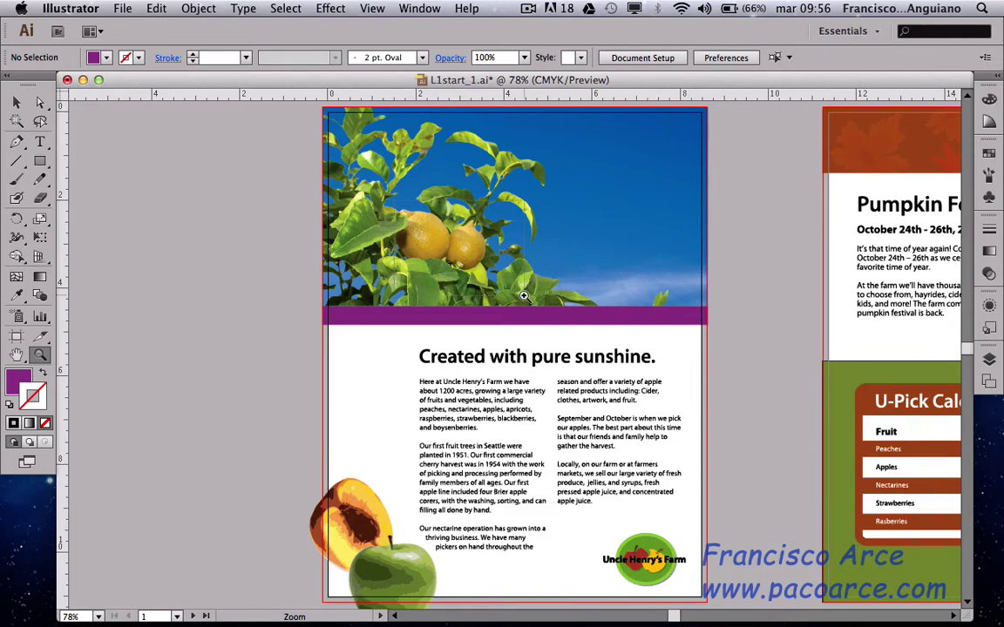
drag(450, 242, 524, 296)
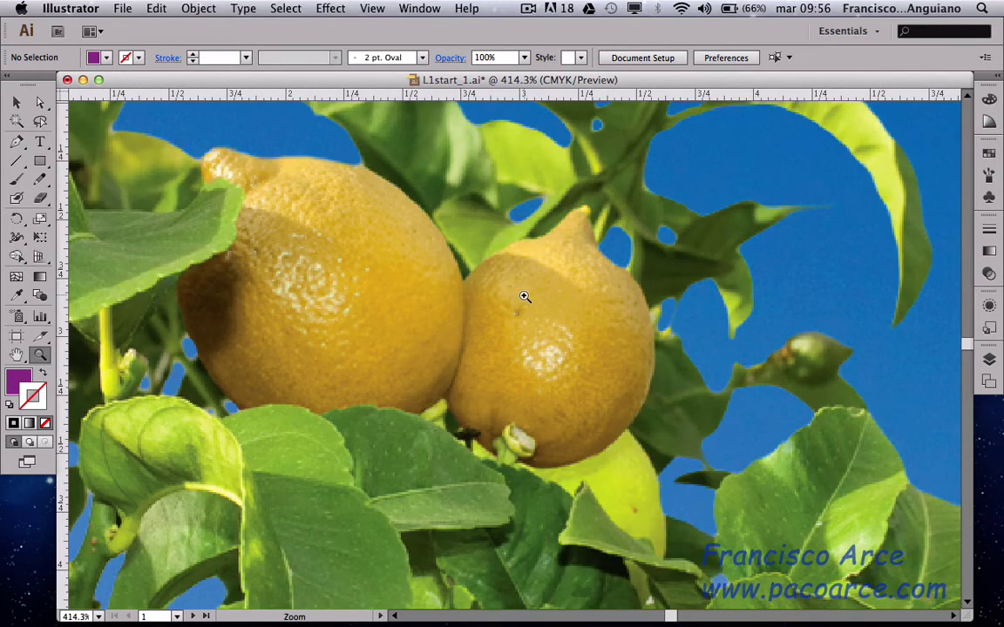
key(ctrl+0)
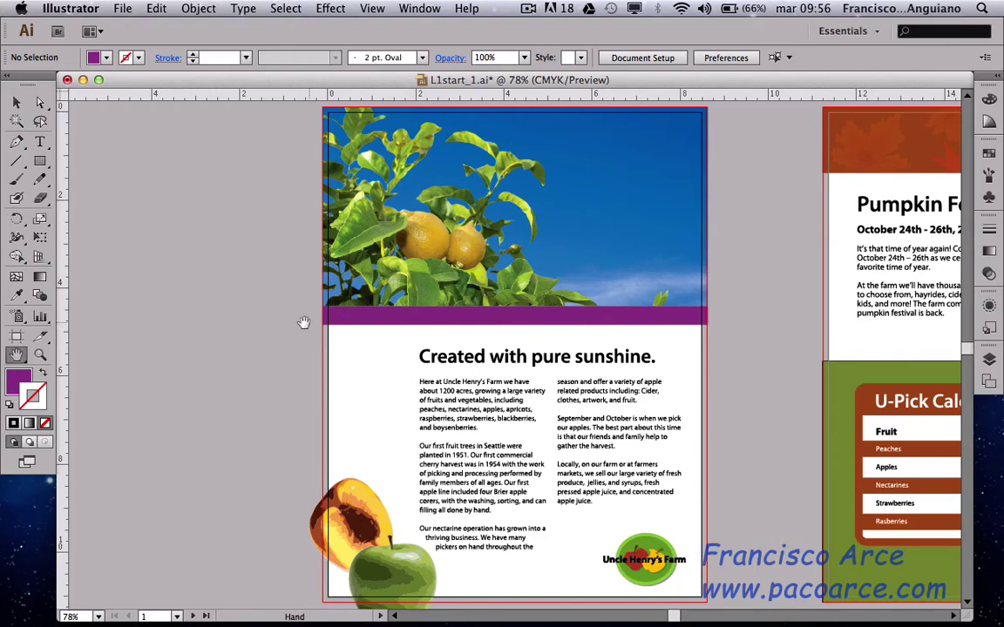
Drag with the Hand tool to push the FRONT page left and reveal more of the Pumpkin Festival page.
click(13, 356)
key(v)
scroll(444, 248, right, 5)
drag(351, 260, 386, 359)
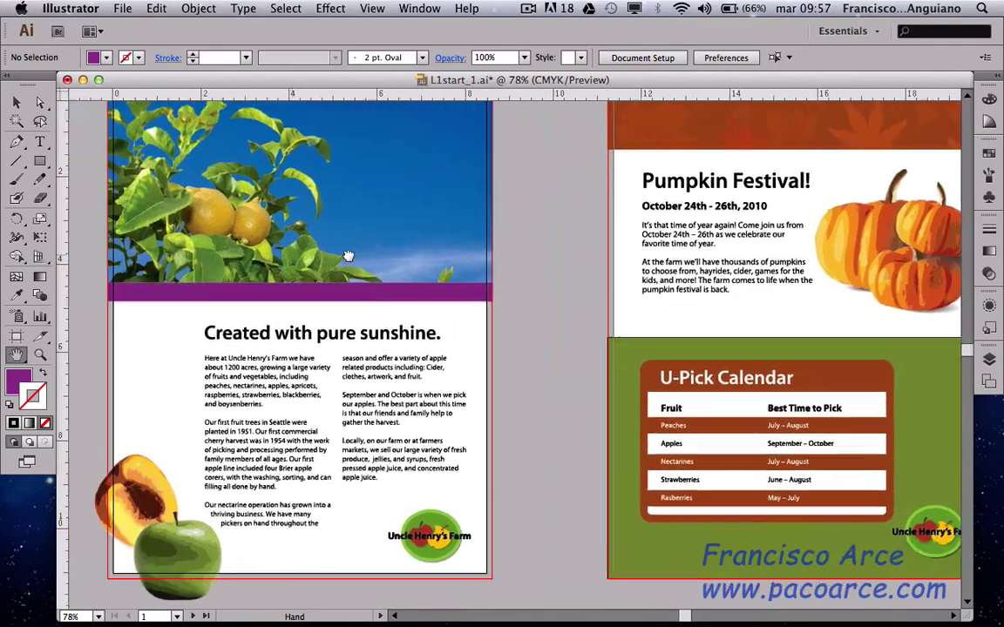
scroll(386, 359, right, 3)
scroll(386, 359, down, 5)
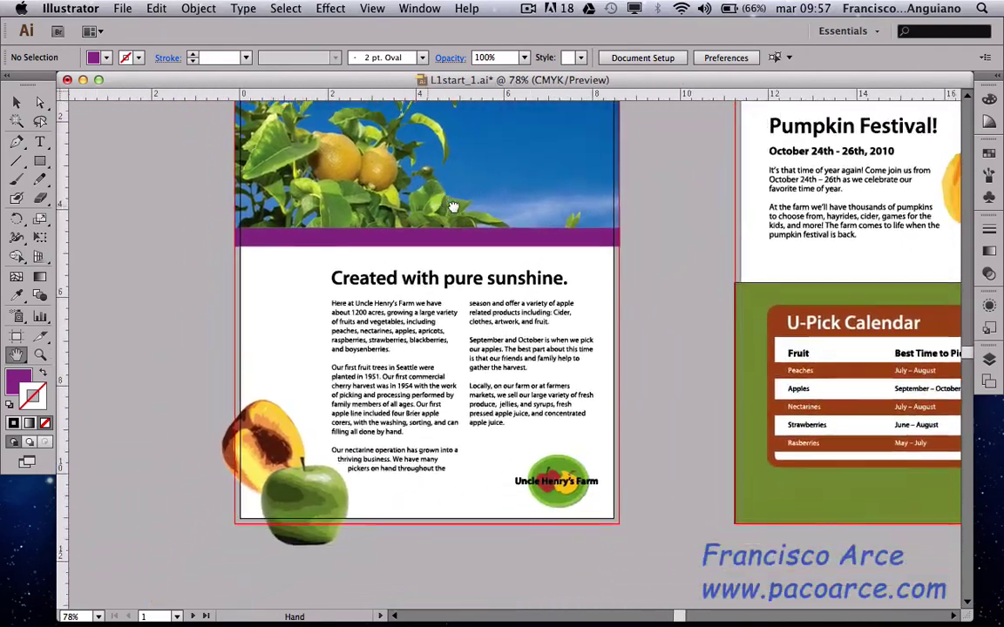
scroll(386, 359, up, 5)
scroll(386, 359, up, 2)
scroll(386, 359, down, 5)
scroll(386, 359, left, 2)
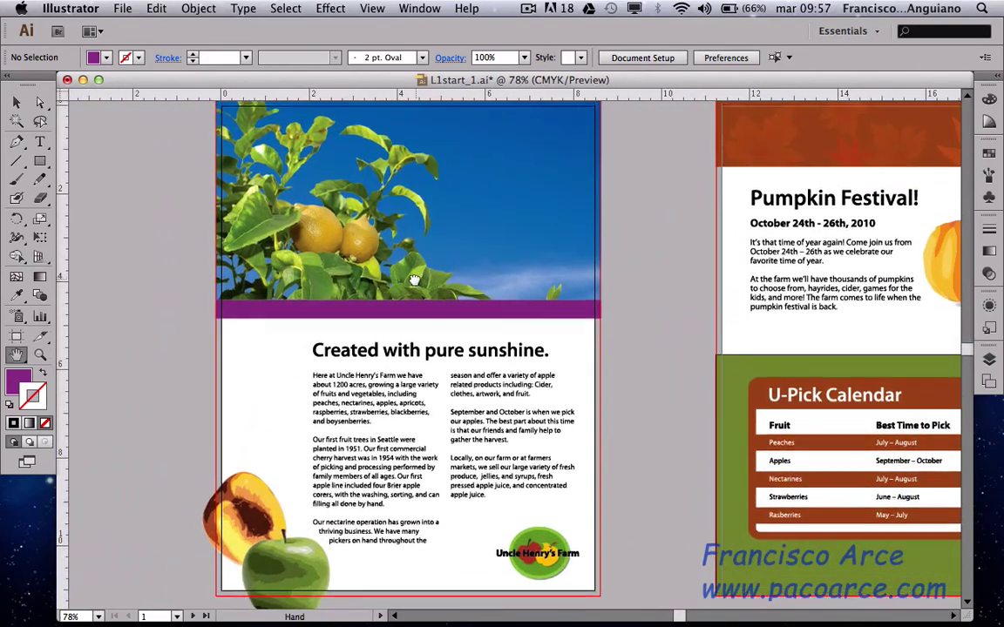
Zoom to 150%, marquee the two lemons to 420.78%, then pan the lemons up and right.
key(z)
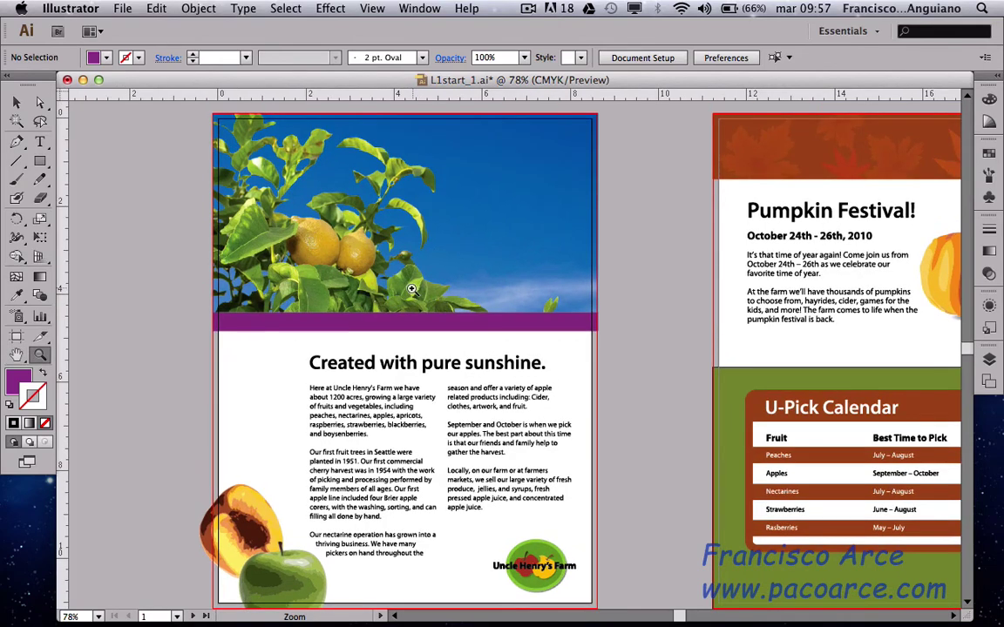
click(412, 289)
click(411, 289)
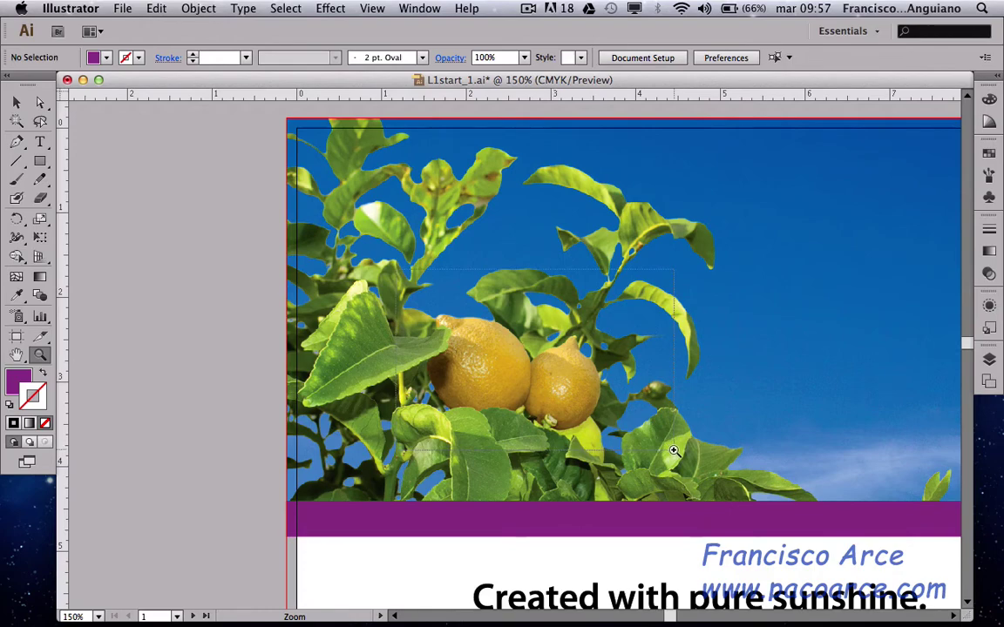
drag(408, 270, 674, 451)
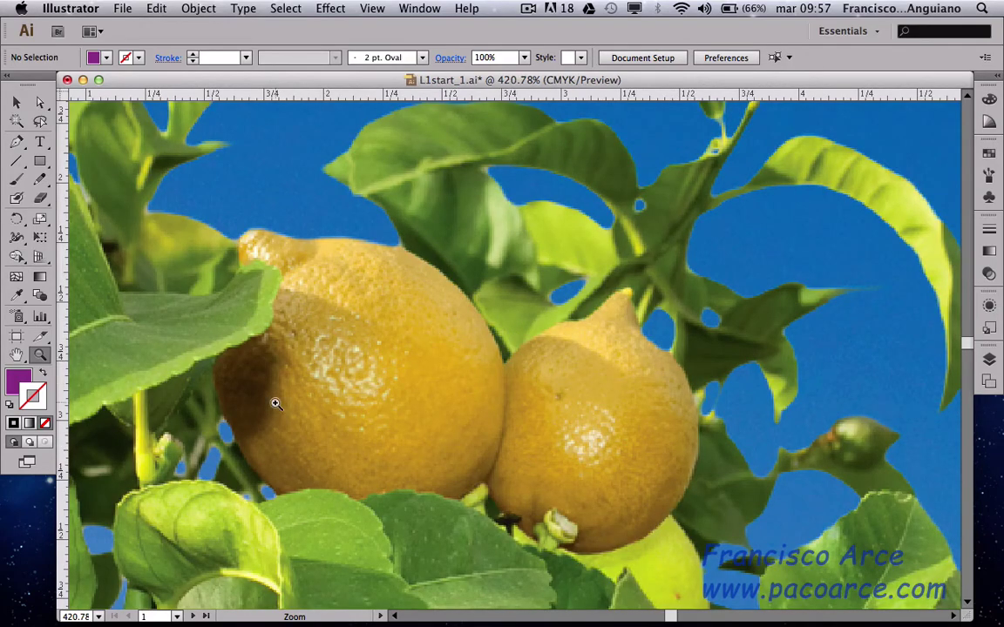
click(16, 356)
mouse_move(399, 352)
mouse_down()
mouse_move(381, 253)
mouse_move(519, 225)
mouse_move(354, 340)
mouse_move(401, 188)
mouse_move(383, 190)
mouse_move(307, 258)
mouse_move(372, 257)
mouse_up()
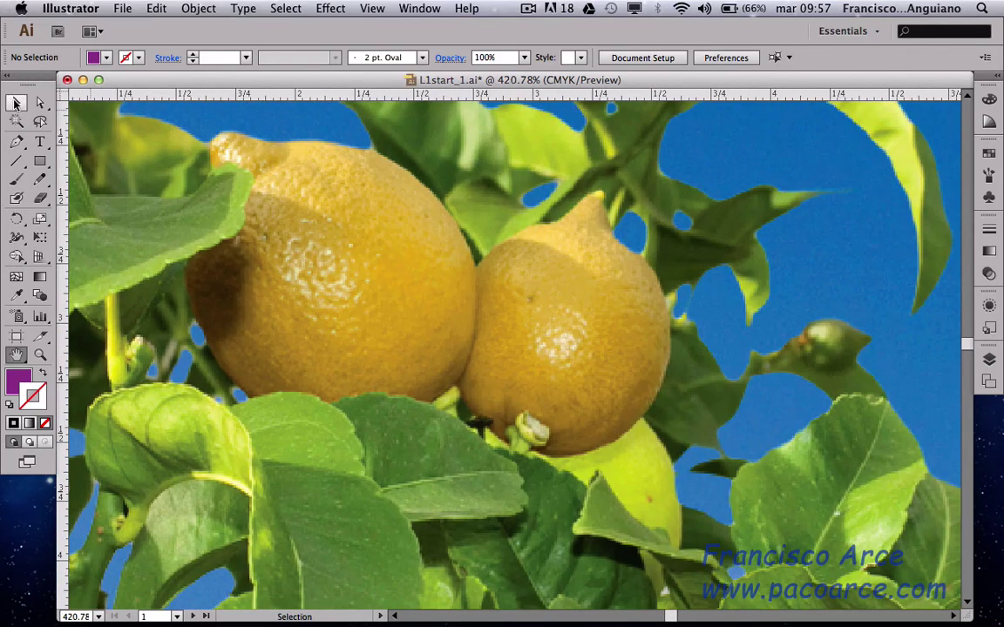
With the Selection tool active, spacebar-drag the lemon close-up so the lemons sit further right.
click(15, 102)
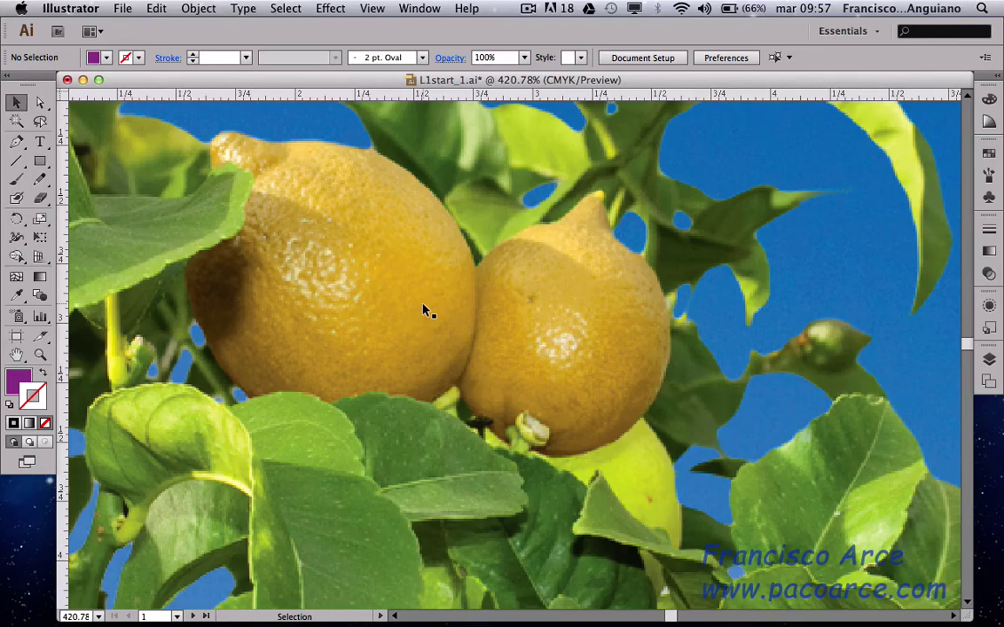
key(space)
mouse_move(421, 304)
mouse_down()
mouse_move(457, 392)
mouse_move(419, 347)
mouse_move(446, 306)
mouse_move(476, 377)
mouse_move(419, 345)
mouse_move(435, 298)
mouse_move(410, 318)
mouse_up()
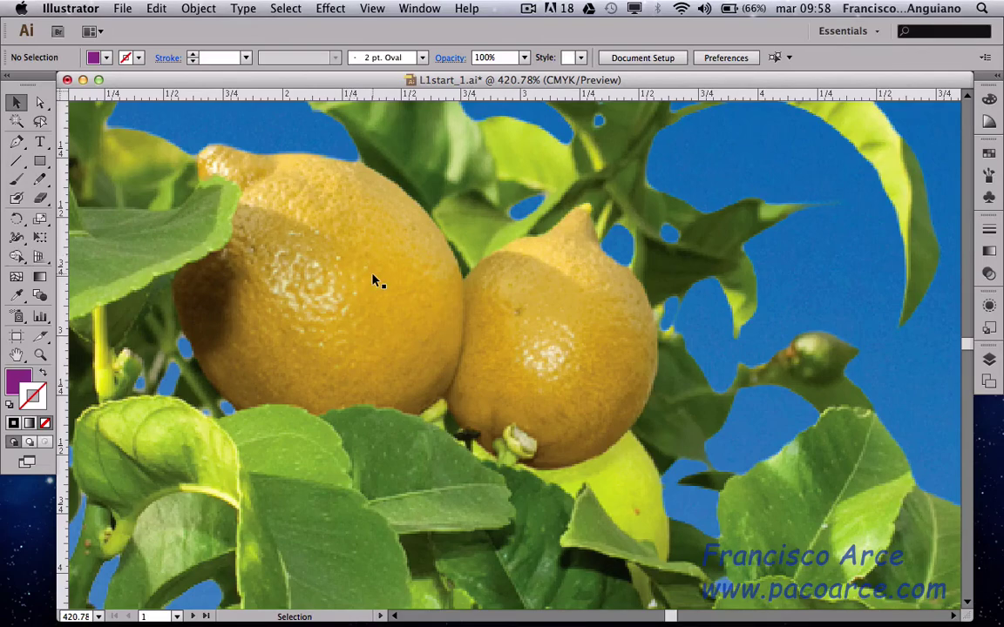
key(space)
mouse_move(374, 271)
mouse_down()
mouse_move(470, 239)
mouse_move(380, 302)
mouse_move(404, 213)
mouse_move(432, 362)
mouse_move(356, 280)
mouse_move(467, 280)
mouse_move(462, 289)
mouse_up()
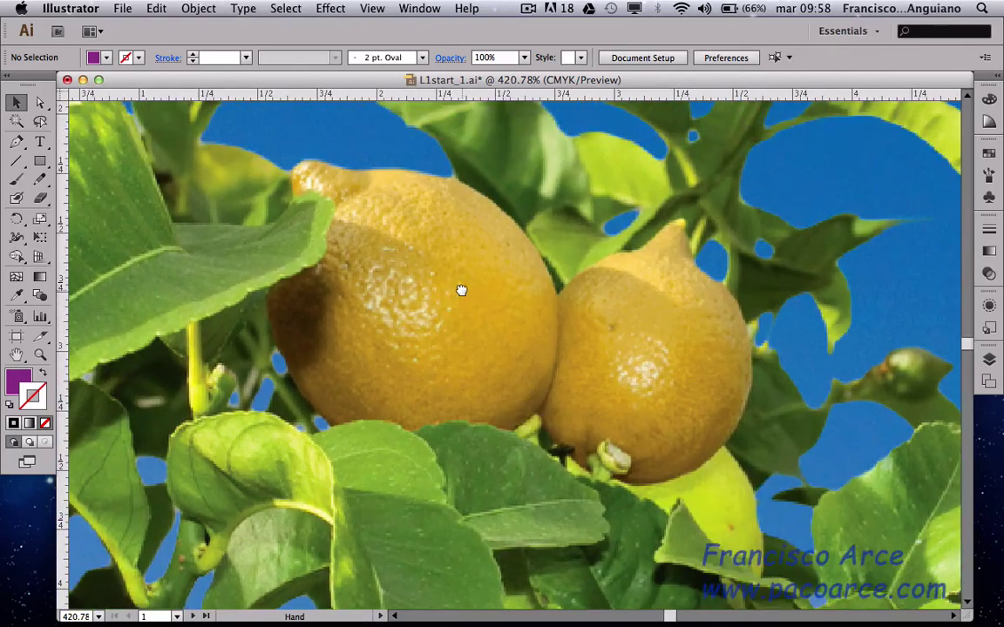
Double-click the Hand tool to fit the FRONT artboard in the window at 78%.
double_click(16, 355)
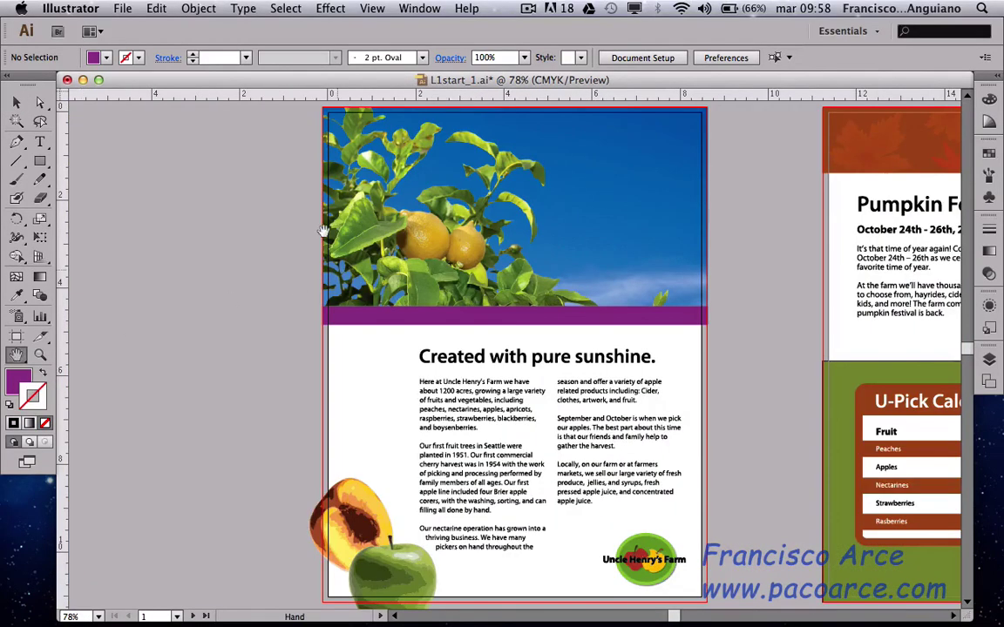